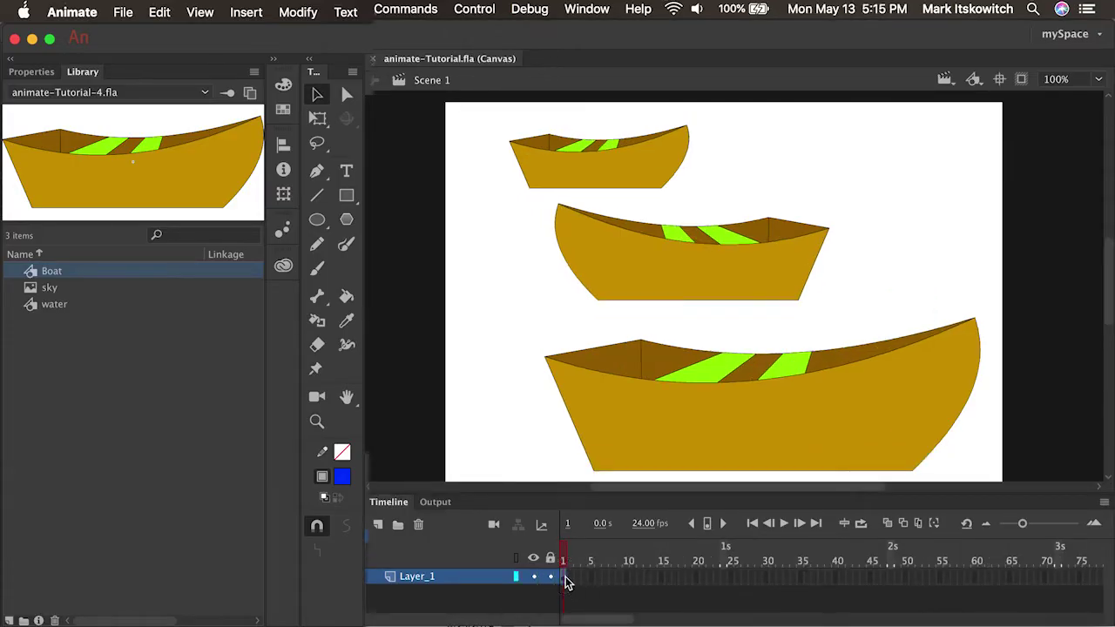
Select all three Boat instances on the stage.
{"action": "left_click", "coordinate": [564, 576]}
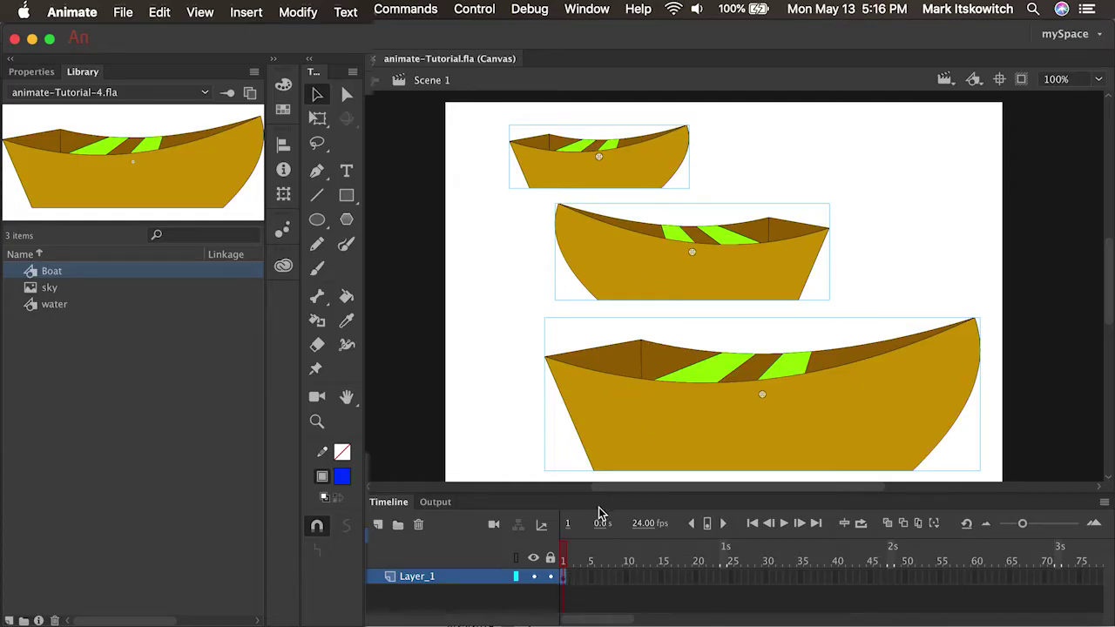
Swap the three boats for one Boat instance, scaled down and placed off the stage's left edge.
{"action": "key", "text": "Delete"}
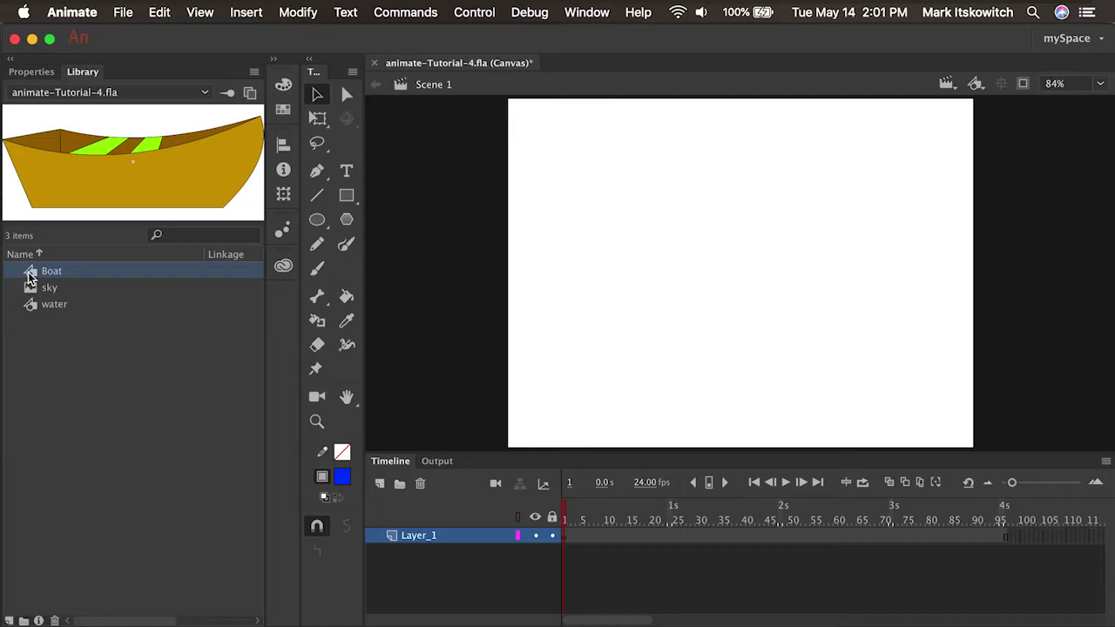
{"action": "left_click_drag", "start_coordinate": [39, 271], "coordinate": [694, 329]}
{"action": "left_click", "coordinate": [318, 119]}
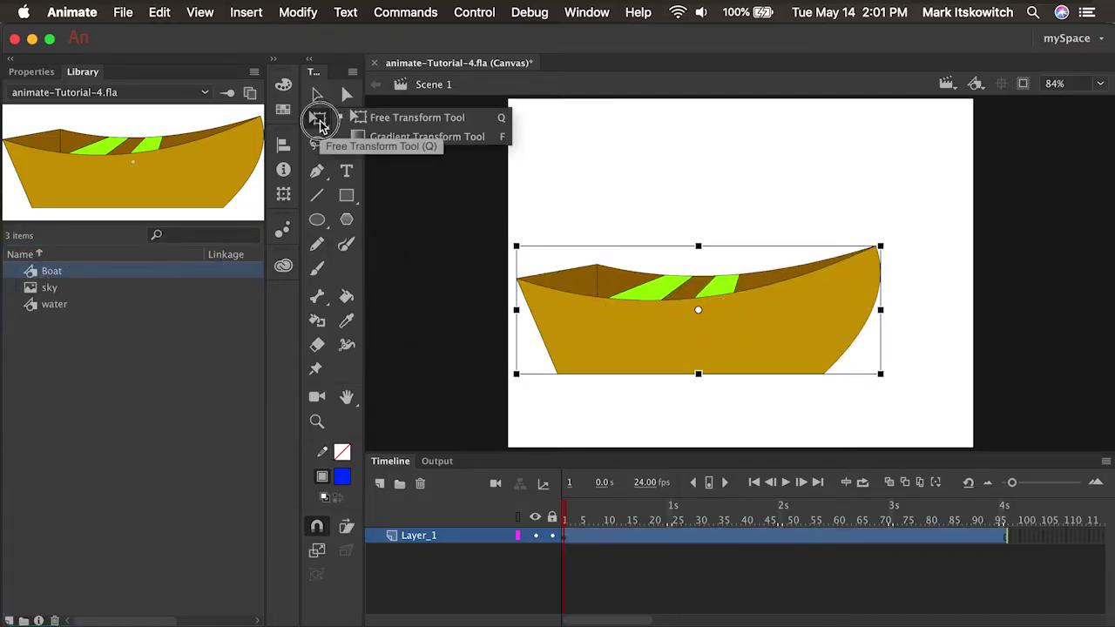
{"action": "left_click", "coordinate": [387, 118]}
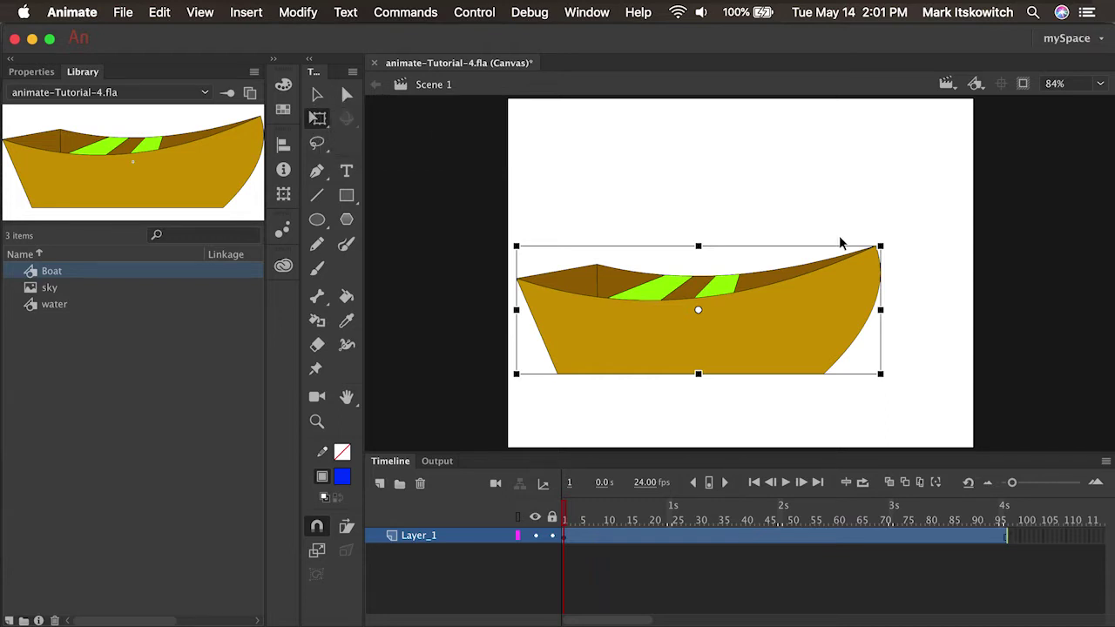
{"action": "left_click_drag", "start_coordinate": [879, 244], "coordinate": [775, 283]}
{"action": "left_click_drag", "start_coordinate": [739, 326], "coordinate": [470, 337]}
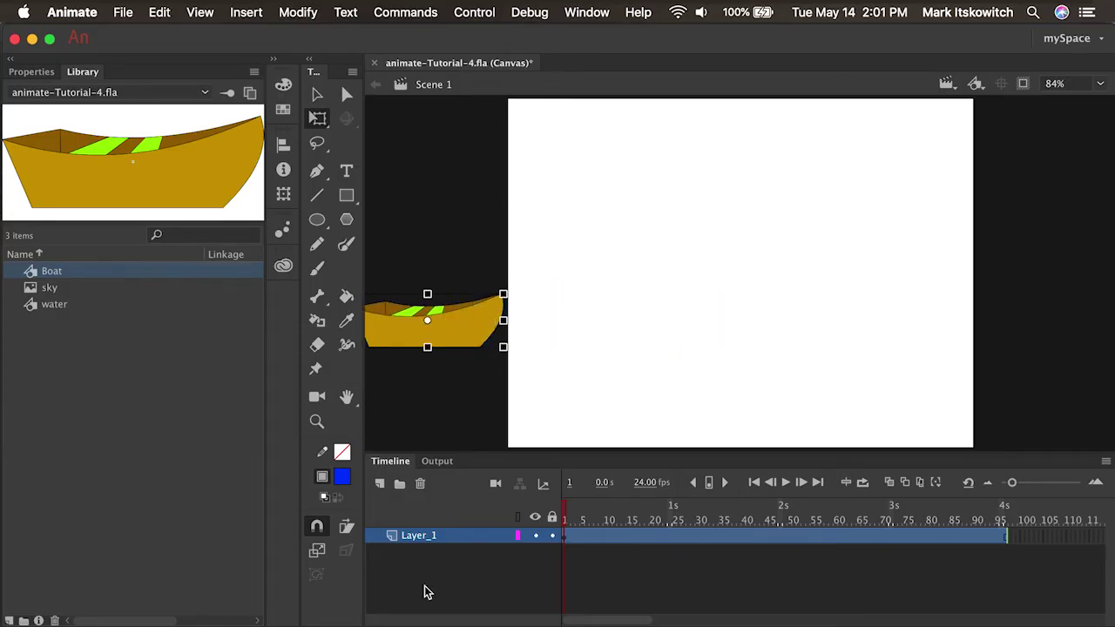
Rename Layer_1 to 'boat'.
{"action": "double_click", "coordinate": [419, 536]}
{"action": "type", "text": "boa"}
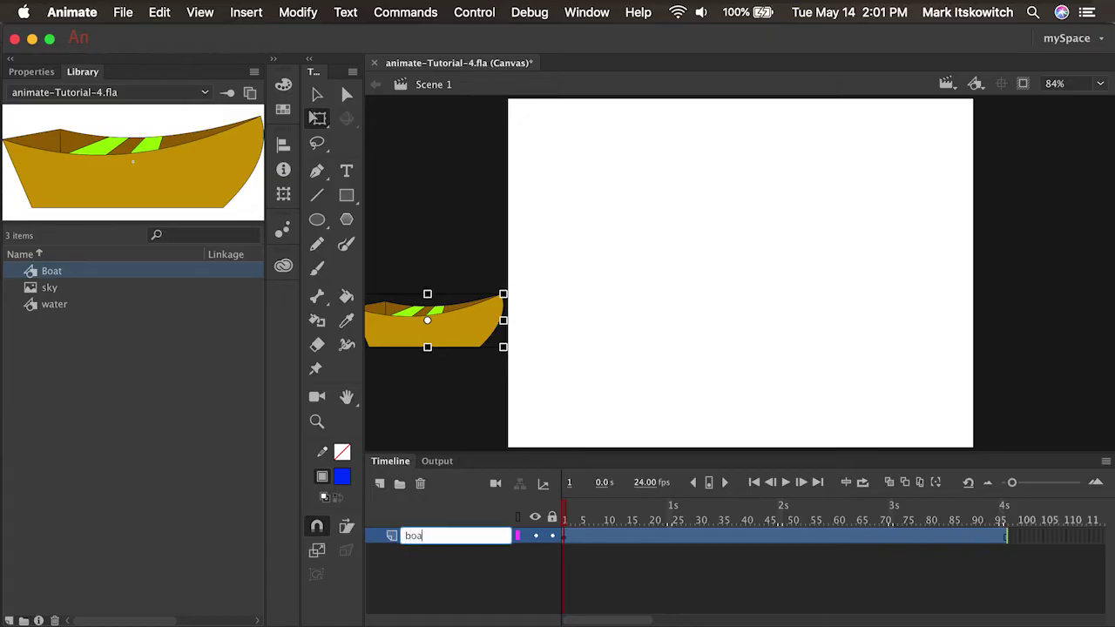
{"action": "type", "text": "t"}
{"action": "key", "text": "Return"}
Select the boat at frame 1 and switch to the Selection tool.
{"action": "left_click", "coordinate": [505, 566]}
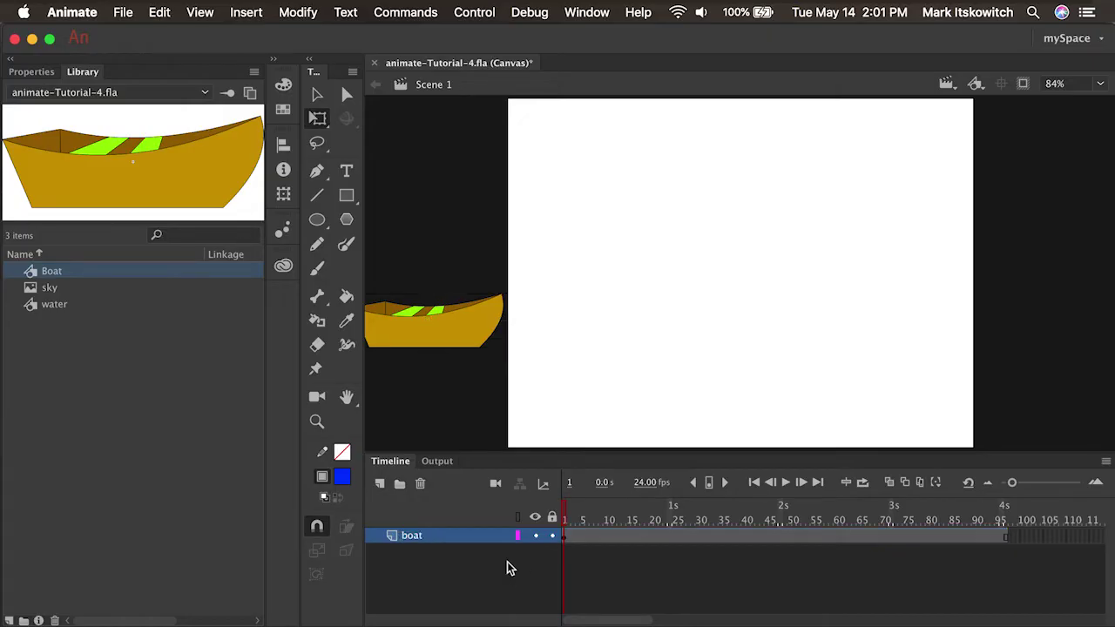
{"action": "left_click", "coordinate": [567, 539]}
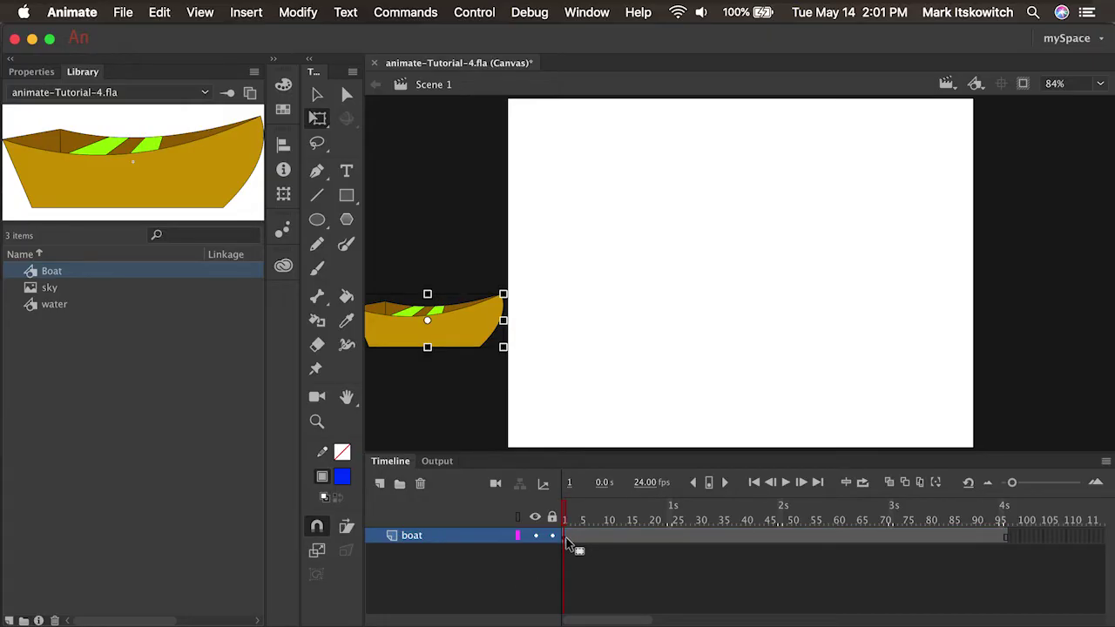
{"action": "left_click", "coordinate": [317, 96]}
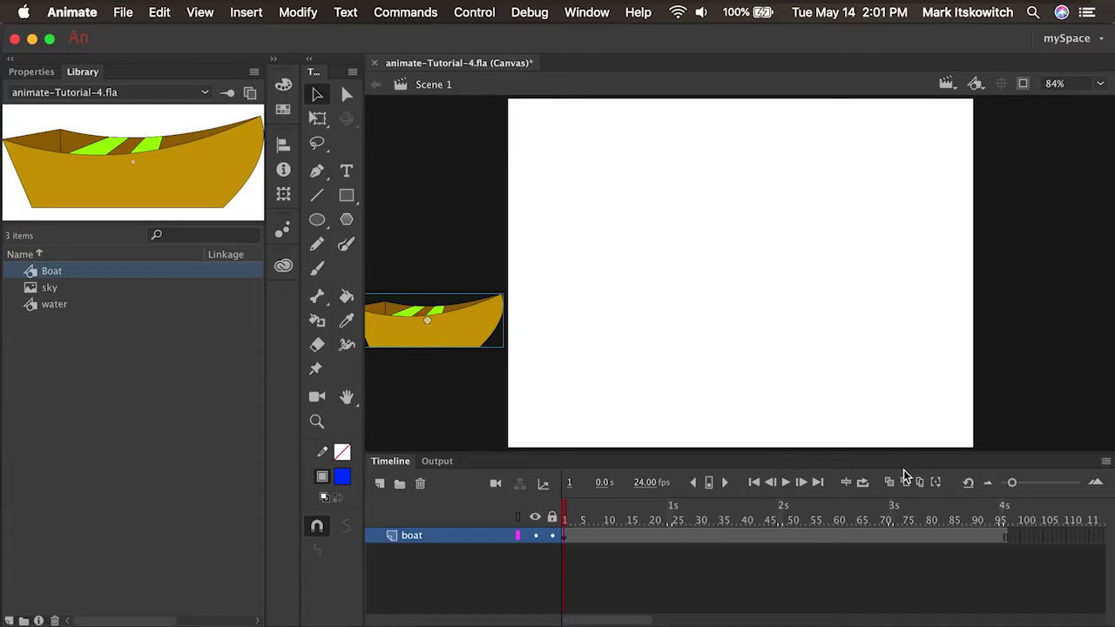
Insert a keyframe at frame 73 on the boat layer.
{"action": "left_click", "coordinate": [894, 537]}
{"action": "right_click", "coordinate": [894, 533]}
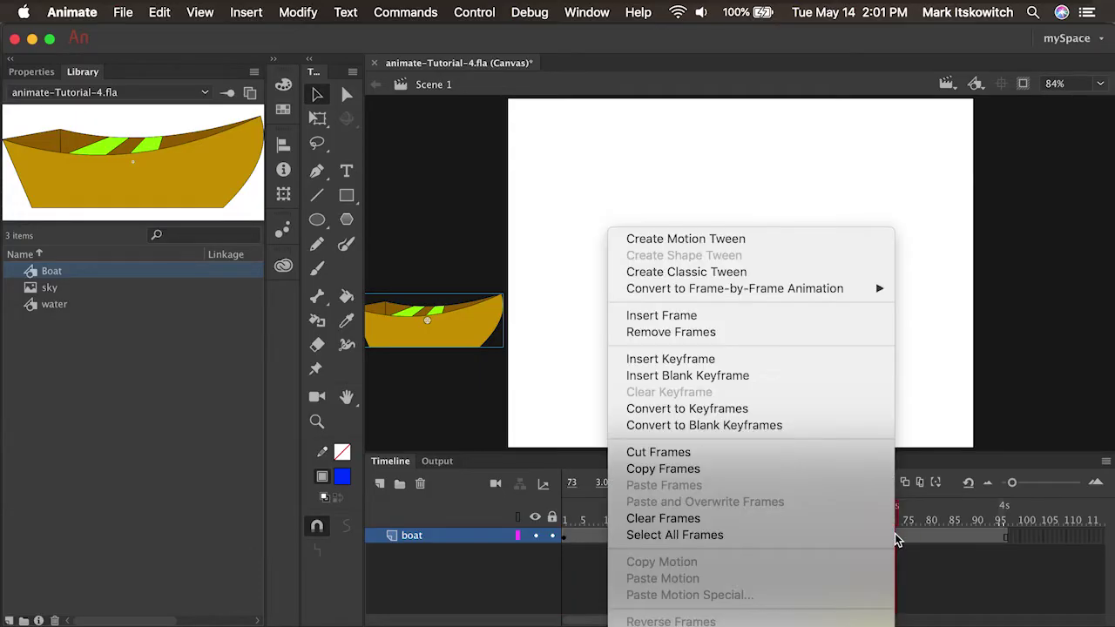
{"action": "left_click", "coordinate": [828, 359]}
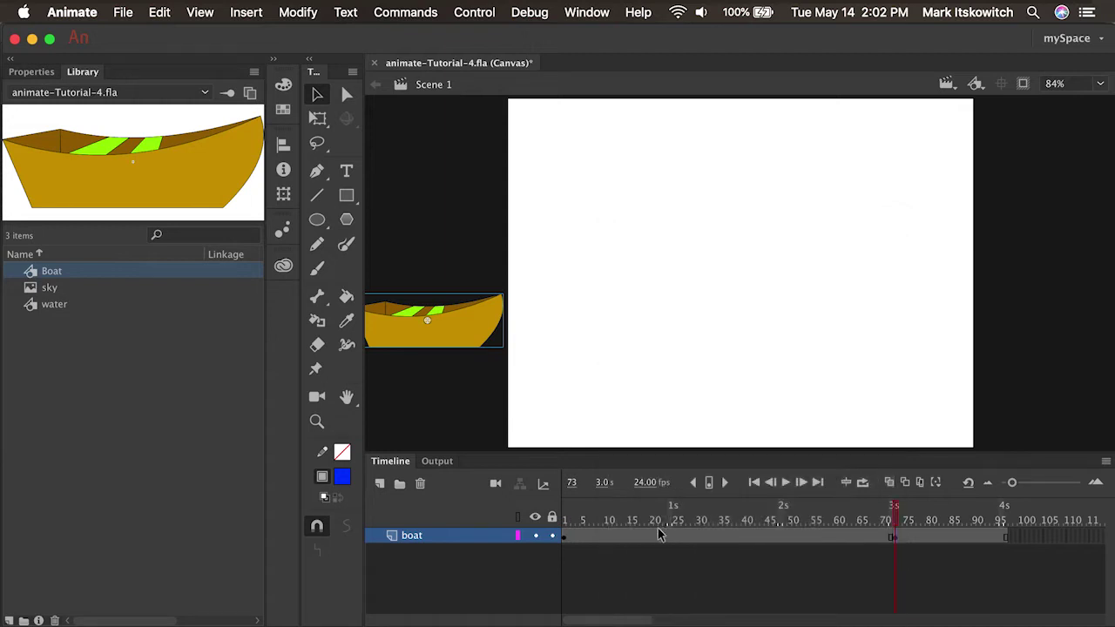
At frame 73, move the boat past the stage's right edge.
{"action": "left_click", "coordinate": [564, 538]}
{"action": "left_click", "coordinate": [898, 541]}
{"action": "left_click_drag", "start_coordinate": [415, 338], "coordinate": [1019, 323]}
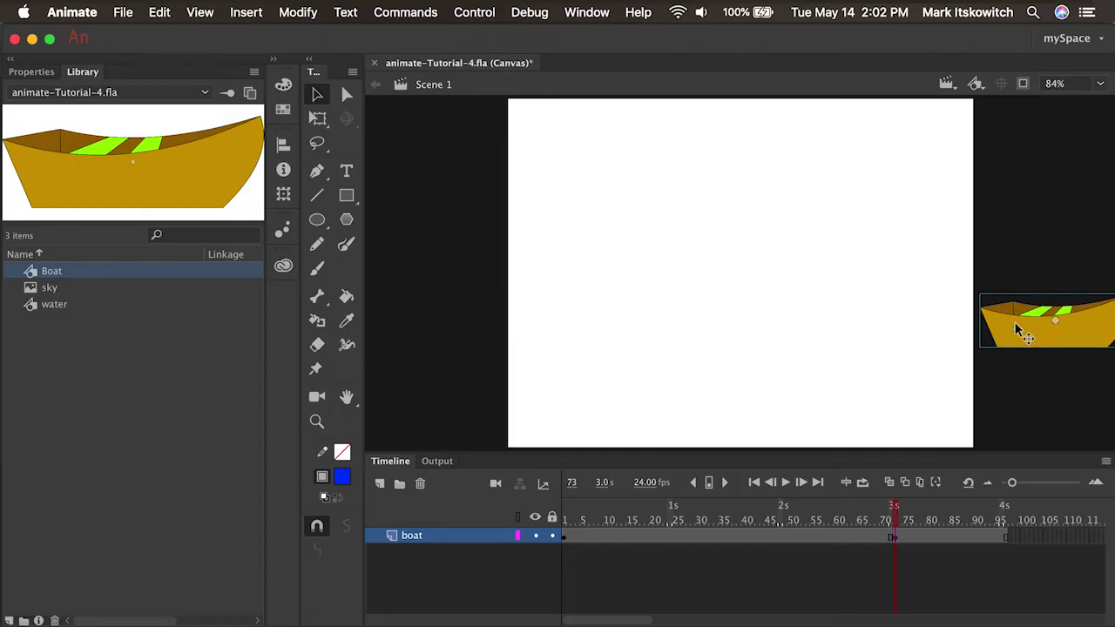
Compare the boat's positions at frames 1 and 73, then select a frame between them.
{"action": "left_click", "coordinate": [564, 544]}
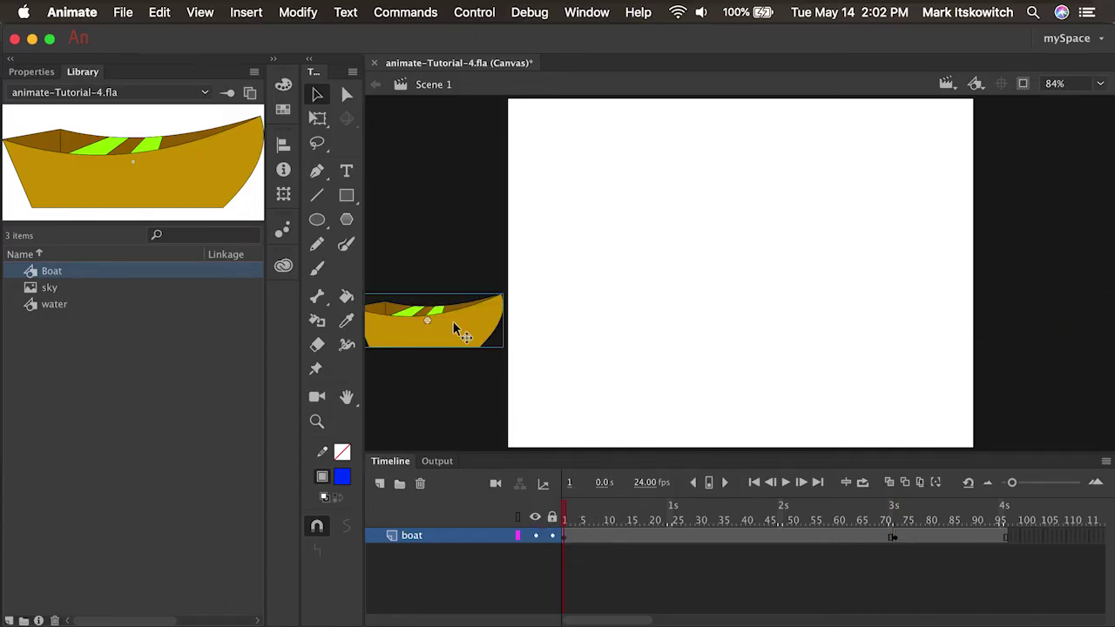
{"action": "left_click", "coordinate": [894, 537]}
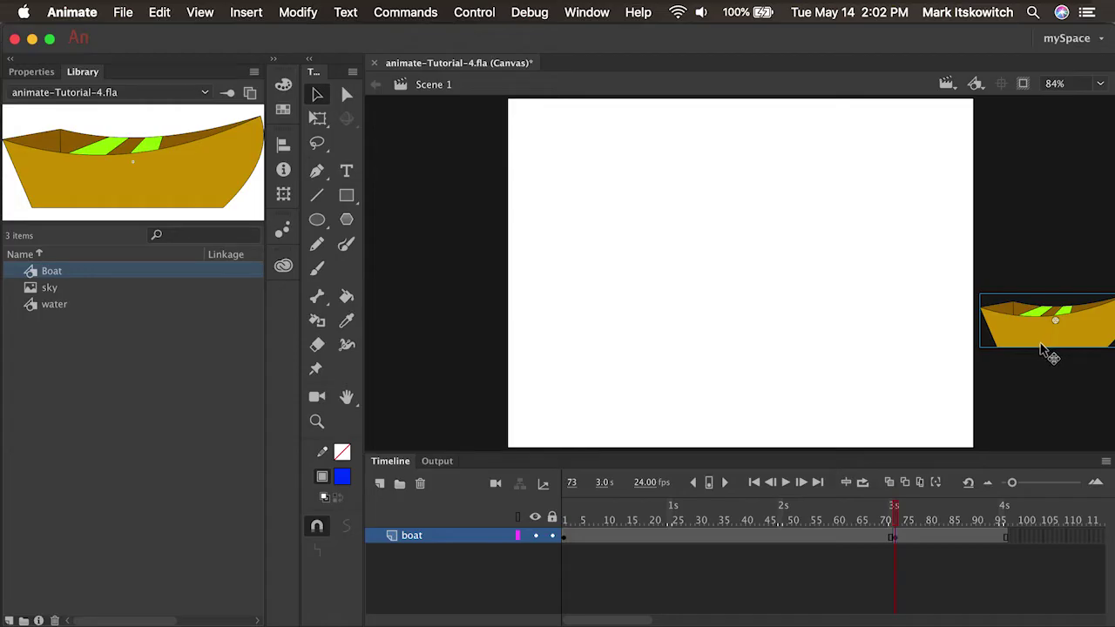
{"action": "left_click", "coordinate": [690, 534]}
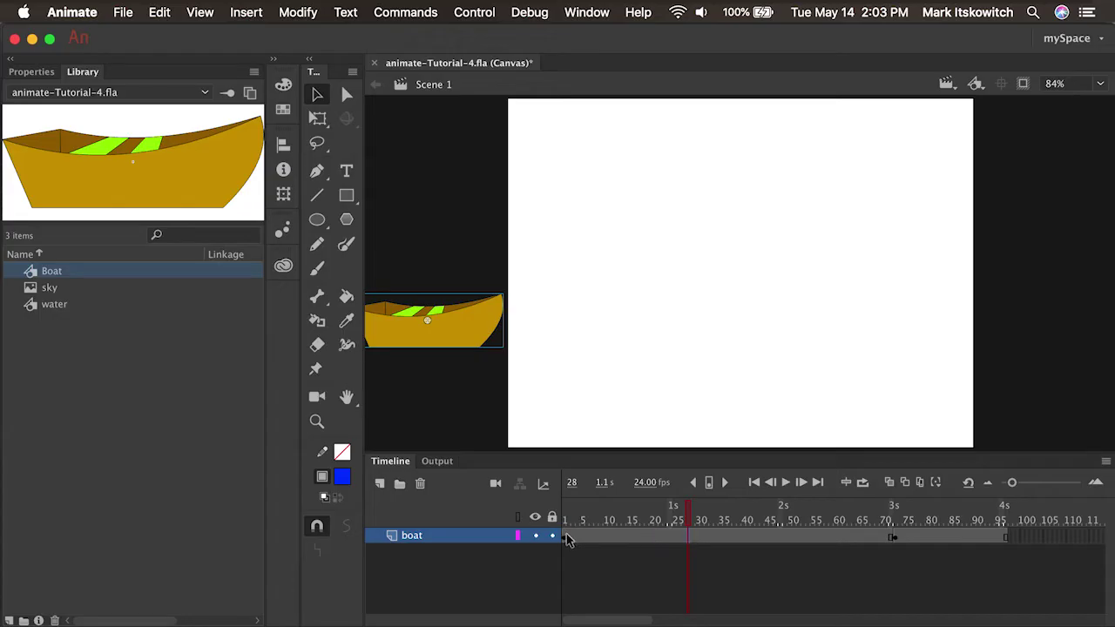
Create a classic tween across frames 1–73 and play it from frame 1.
{"action": "right_click", "coordinate": [689, 539]}
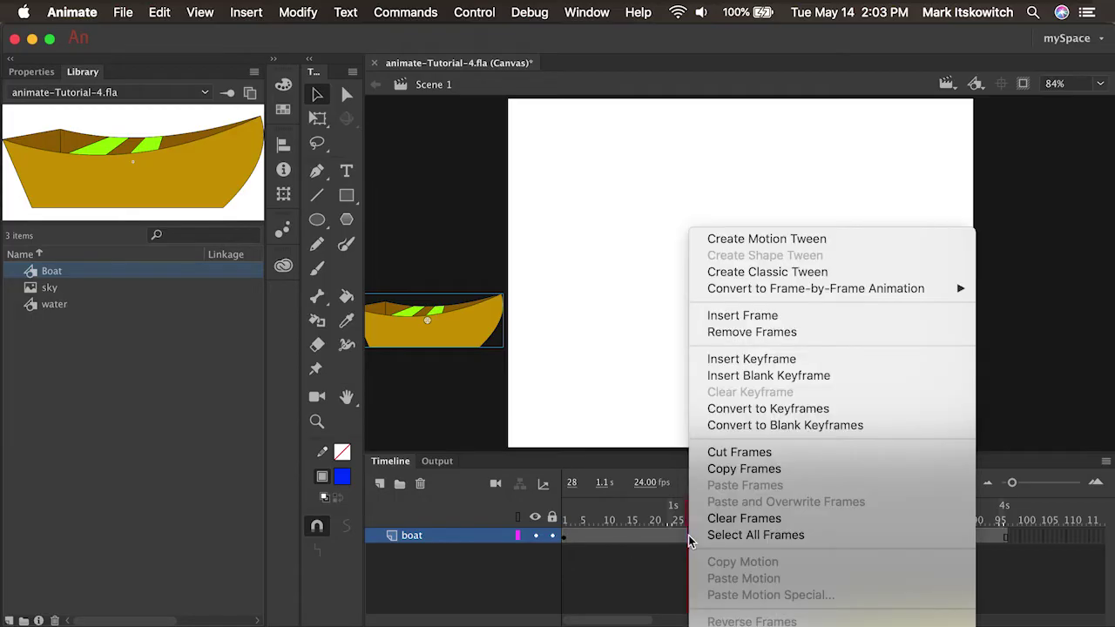
{"action": "left_click", "coordinate": [728, 276]}
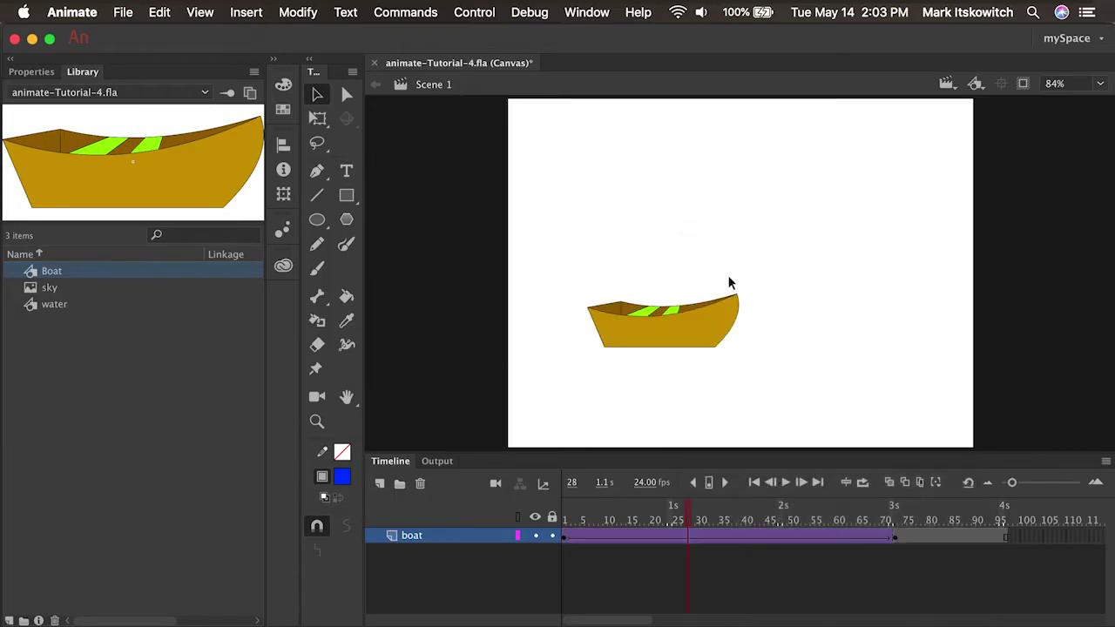
{"action": "left_click_drag", "start_coordinate": [689, 507], "coordinate": [562, 510]}
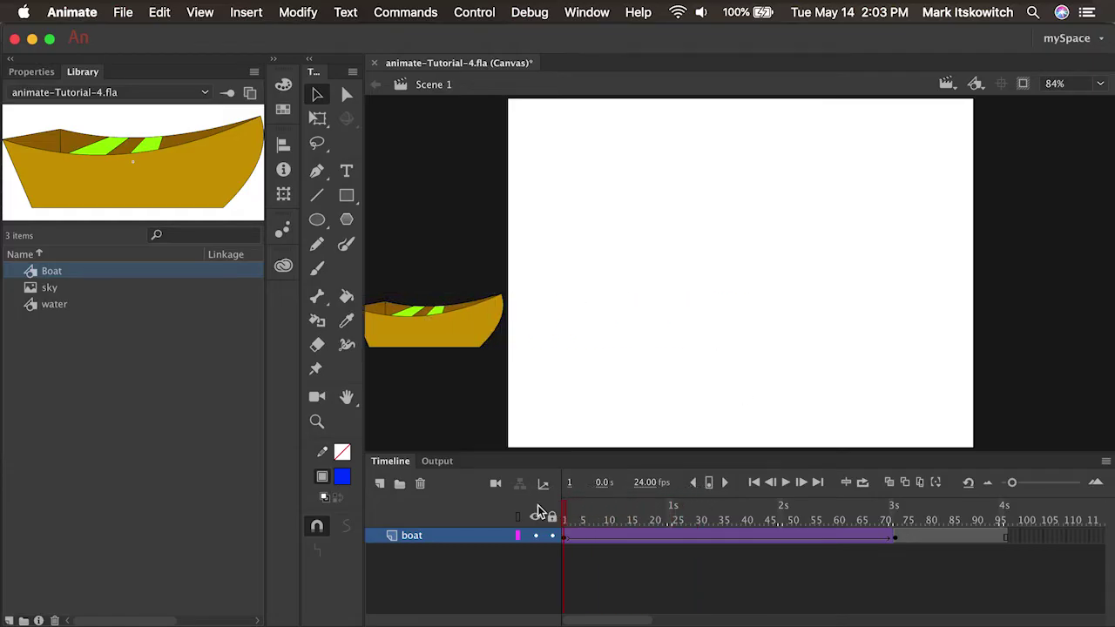
{"action": "key", "text": "Return"}
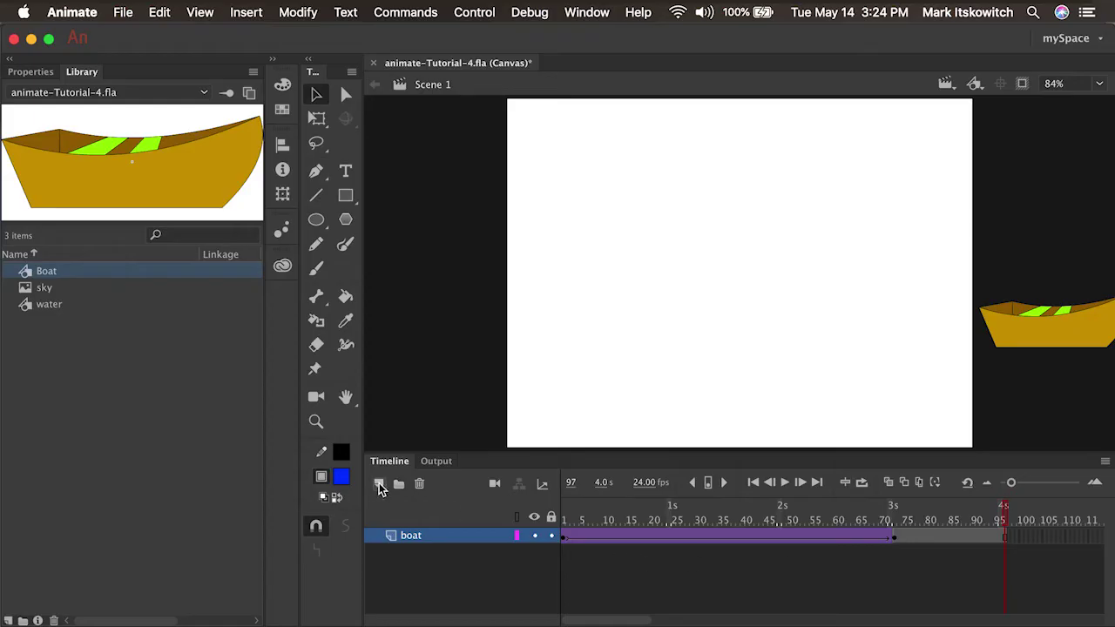
Add a new layer named 'Sky' and place the sky image from the Library on the stage.
{"action": "left_click", "coordinate": [379, 485]}
{"action": "double_click", "coordinate": [419, 535]}
{"action": "type", "text": "Sk"}
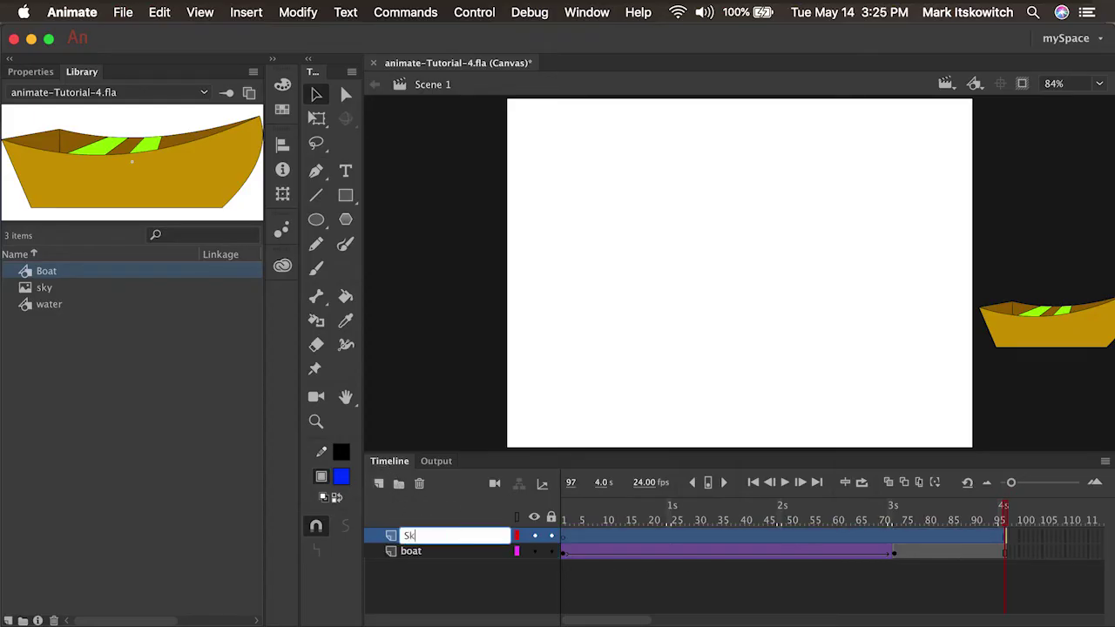
{"action": "type", "text": "y"}
{"action": "key", "text": "Return"}
{"action": "left_click", "coordinate": [25, 289]}
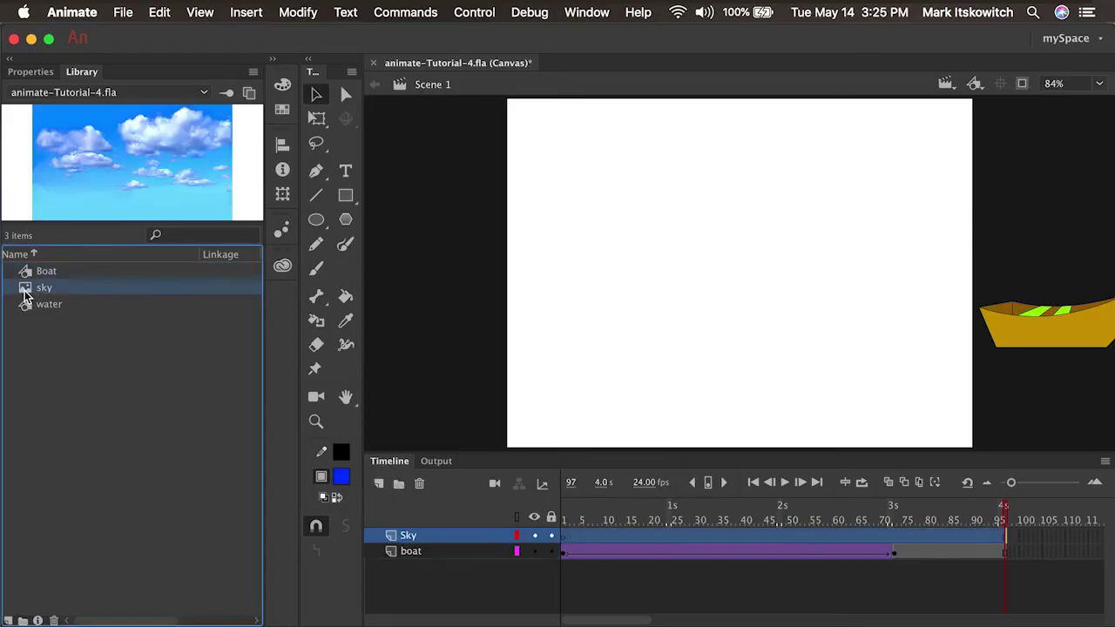
{"action": "left_click_drag", "start_coordinate": [25, 293], "coordinate": [749, 258]}
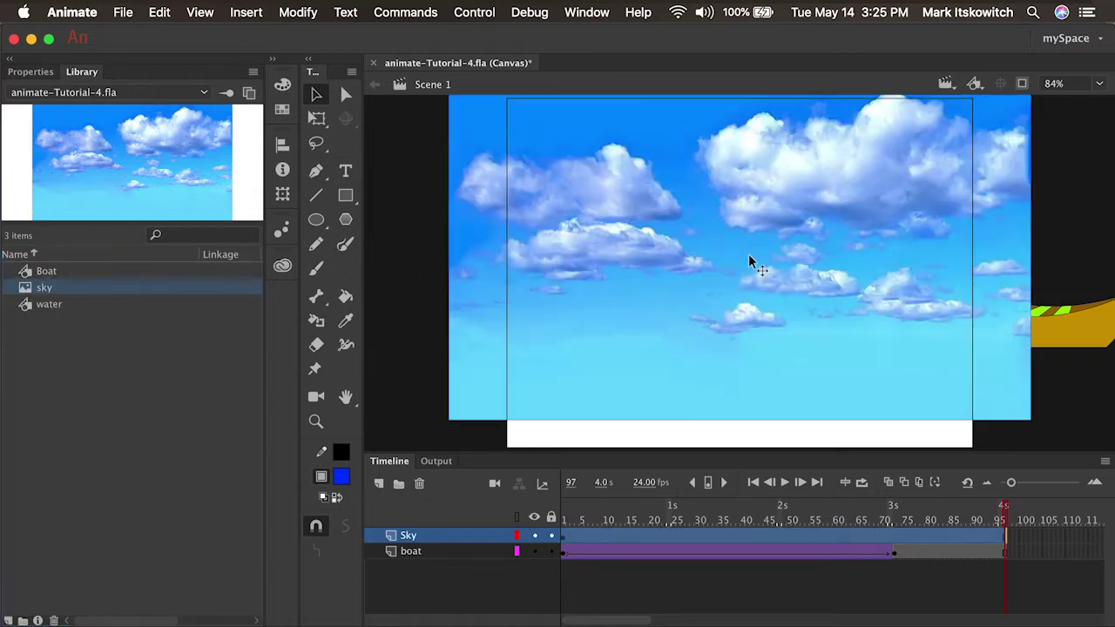
In Photoshop, marquee the sky area of the beach photo and start a new document.
{"action": "left_click_drag", "start_coordinate": [550, 212], "coordinate": [694, 321]}
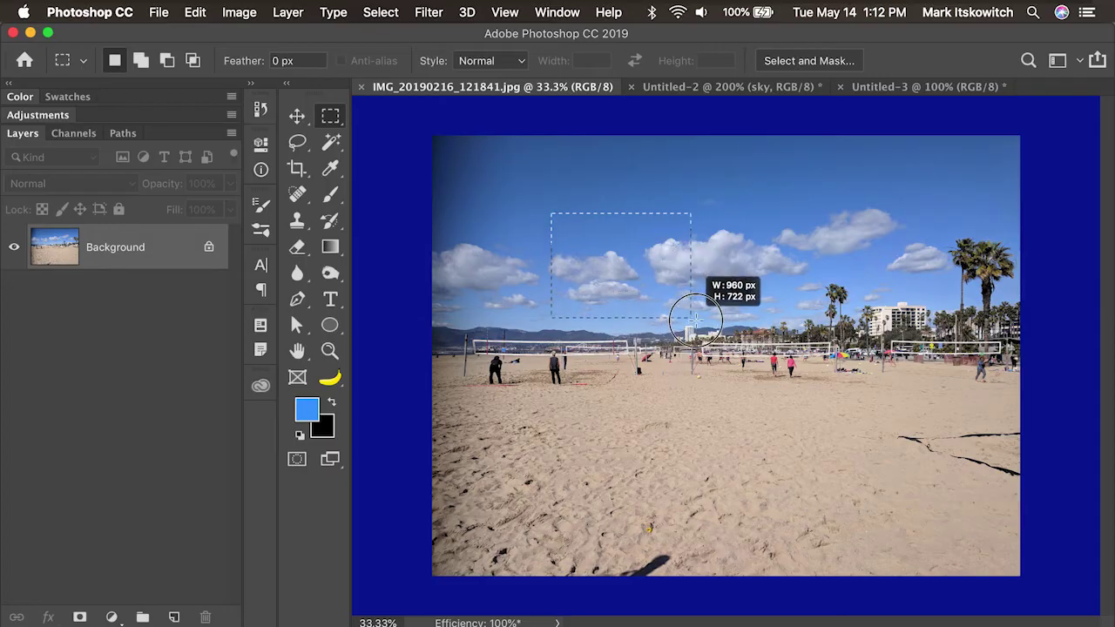
{"action": "left_click", "coordinate": [158, 12]}
{"action": "left_click", "coordinate": [174, 33]}
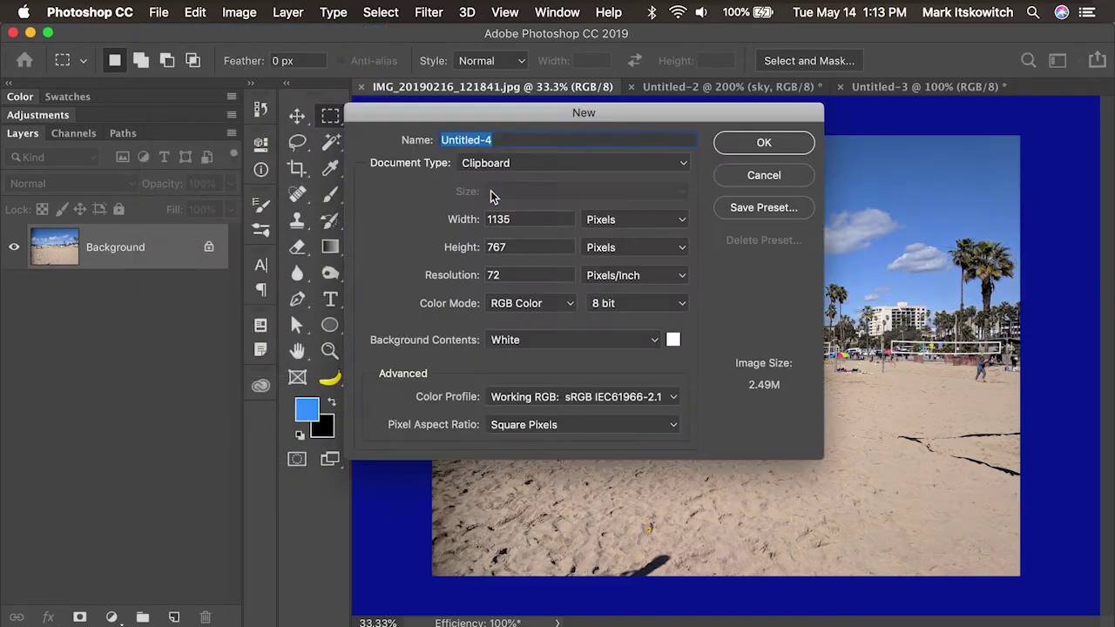
Paste the sky into a new 1135×767 document, apply Levels midtone 0.88, and add it to the shared library.
{"action": "left_click", "coordinate": [763, 143]}
{"action": "key", "text": "super+v"}
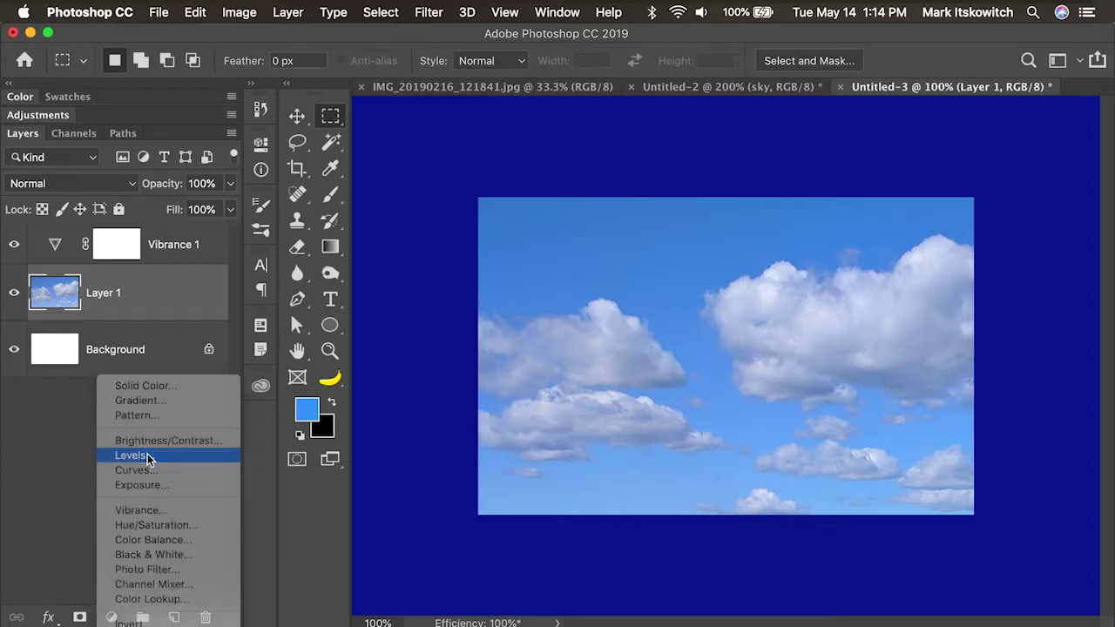
{"action": "left_click", "coordinate": [149, 458]}
{"action": "left_click_drag", "start_coordinate": [405, 323], "coordinate": [411, 323]}
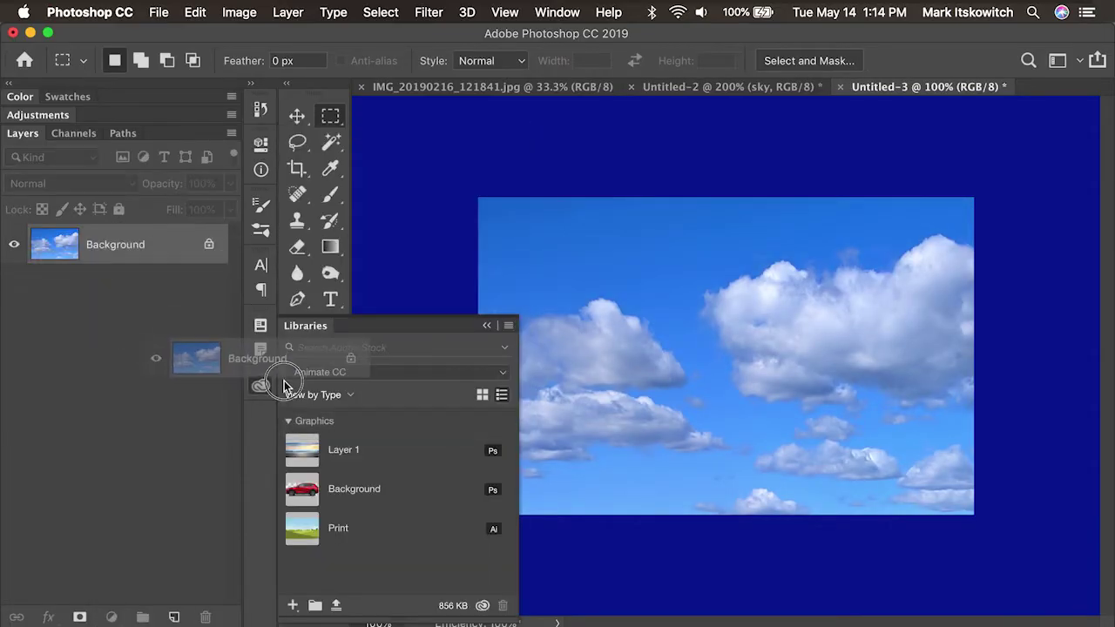
{"action": "left_click_drag", "start_coordinate": [249, 374], "coordinate": [354, 448]}
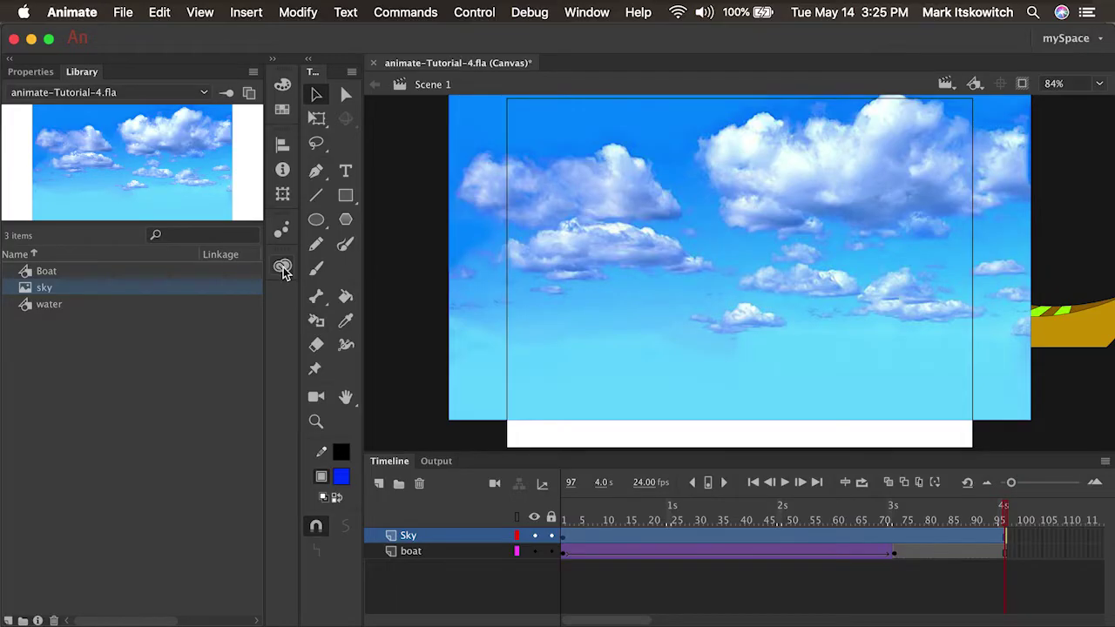
Move the Sky layer below the boat layer.
{"action": "left_click", "coordinate": [283, 266]}
{"action": "left_click", "coordinate": [484, 264]}
{"action": "left_click_drag", "start_coordinate": [463, 537], "coordinate": [465, 566]}
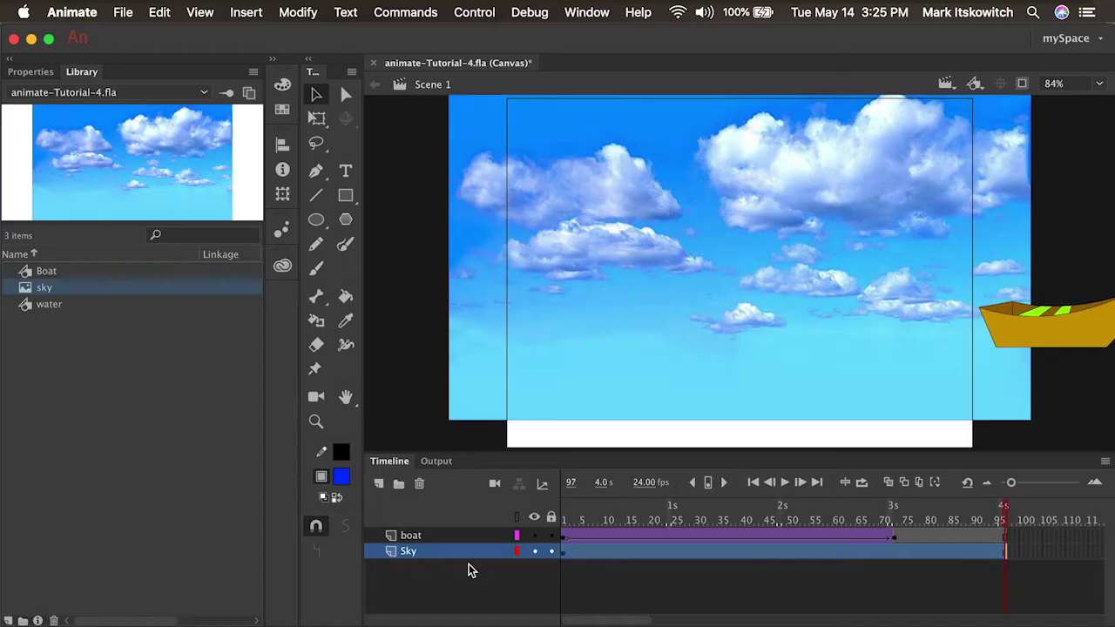
Add a layer named 'water' between boat and Sky and place the water symbol on it.
{"action": "left_click", "coordinate": [379, 484]}
{"action": "type", "text": "water"}
{"action": "key", "text": "Return"}
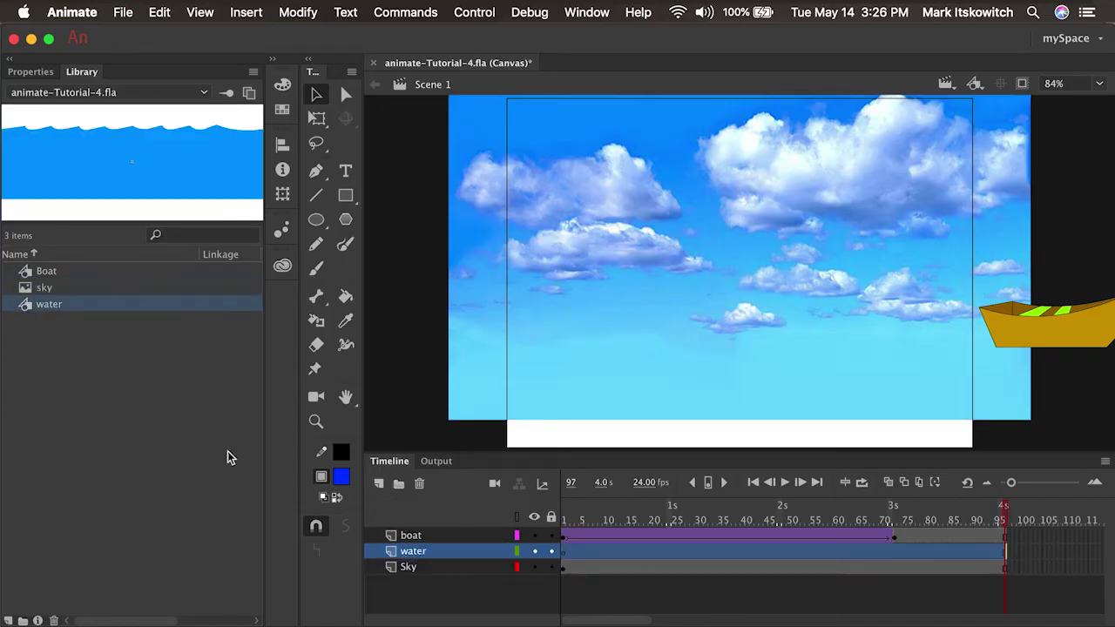
{"action": "left_click_drag", "start_coordinate": [29, 304], "coordinate": [734, 399]}
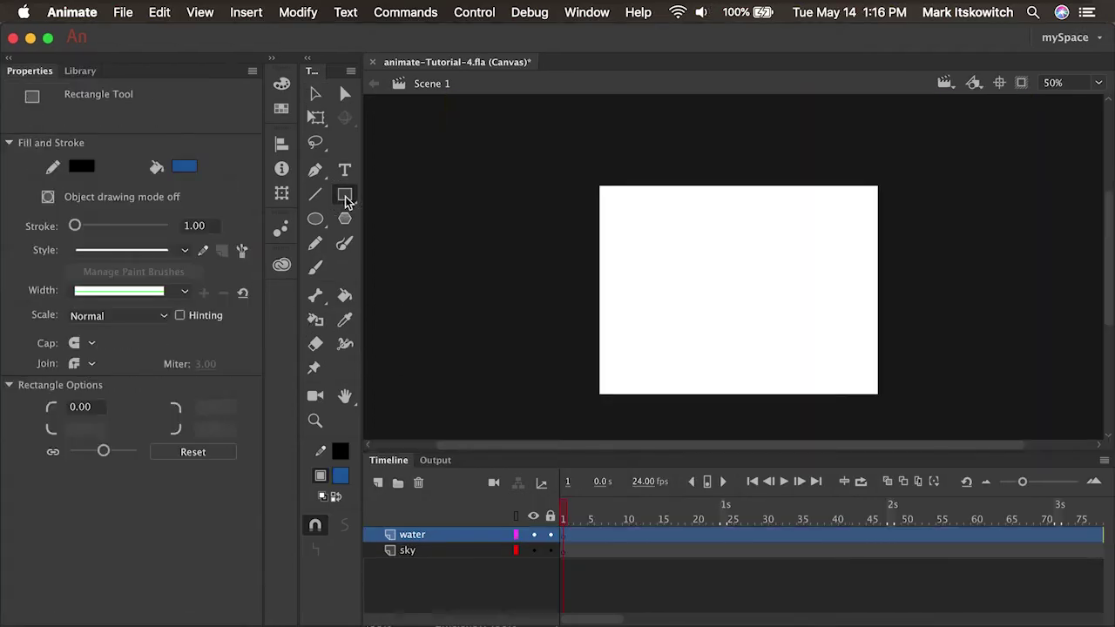
Draw a blue rectangle with no stroke across the lower stage.
{"action": "left_click", "coordinate": [340, 451]}
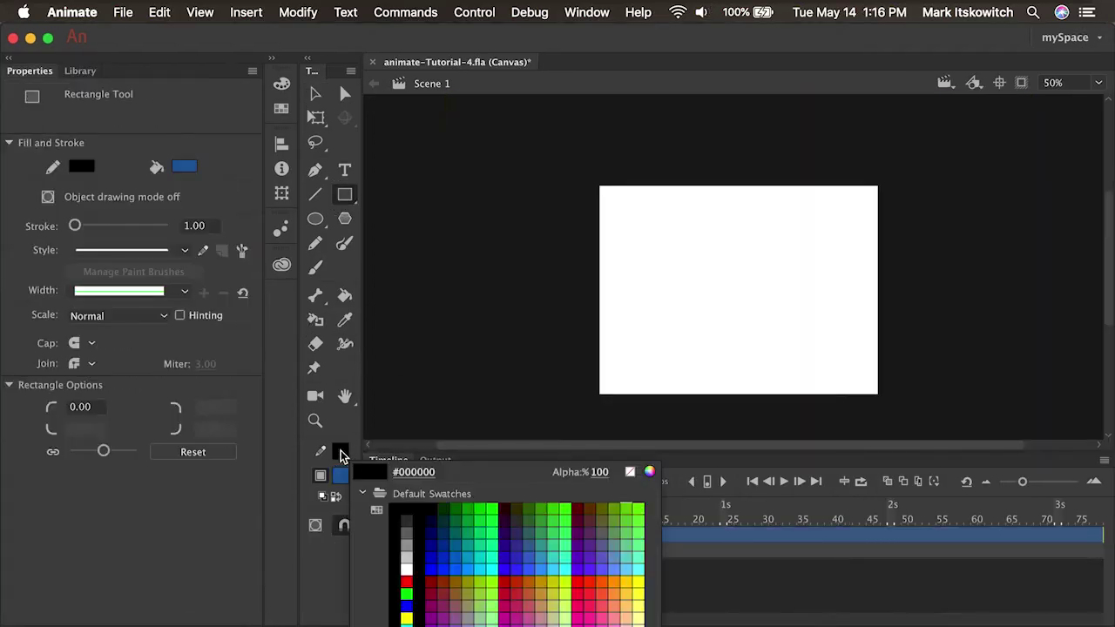
{"action": "left_click", "coordinate": [630, 468]}
{"action": "mouse_move", "coordinate": [584, 319]}
{"action": "left_mouse_down"}
{"action": "mouse_move", "coordinate": [690, 384]}
{"action": "mouse_move", "coordinate": [895, 402]}
{"action": "left_mouse_up"}
Bend the rectangle's top edge into a series of waves.
{"action": "key", "text": "v"}
{"action": "scroll", "coordinate": [515, 241], "scroll_direction": "up", "scroll_amount": 5}
{"action": "left_click_drag", "start_coordinate": [517, 243], "coordinate": [559, 242]}
{"action": "left_click_drag", "start_coordinate": [582, 240], "coordinate": [597, 233]}
{"action": "left_click_drag", "start_coordinate": [618, 237], "coordinate": [678, 234]}
{"action": "left_click_drag", "start_coordinate": [699, 238], "coordinate": [713, 241]}
Add two more waves and round off the dips and sharp notches along the top edge.
{"action": "left_click_drag", "start_coordinate": [736, 237], "coordinate": [753, 234]}
{"action": "left_click_drag", "start_coordinate": [773, 238], "coordinate": [865, 238]}
{"action": "left_click_drag", "start_coordinate": [537, 249], "coordinate": [610, 249]}
{"action": "left_click_drag", "start_coordinate": [769, 238], "coordinate": [772, 242]}
{"action": "left_click_drag", "start_coordinate": [849, 240], "coordinate": [852, 244]}
{"action": "left_click_drag", "start_coordinate": [935, 240], "coordinate": [937, 244]}
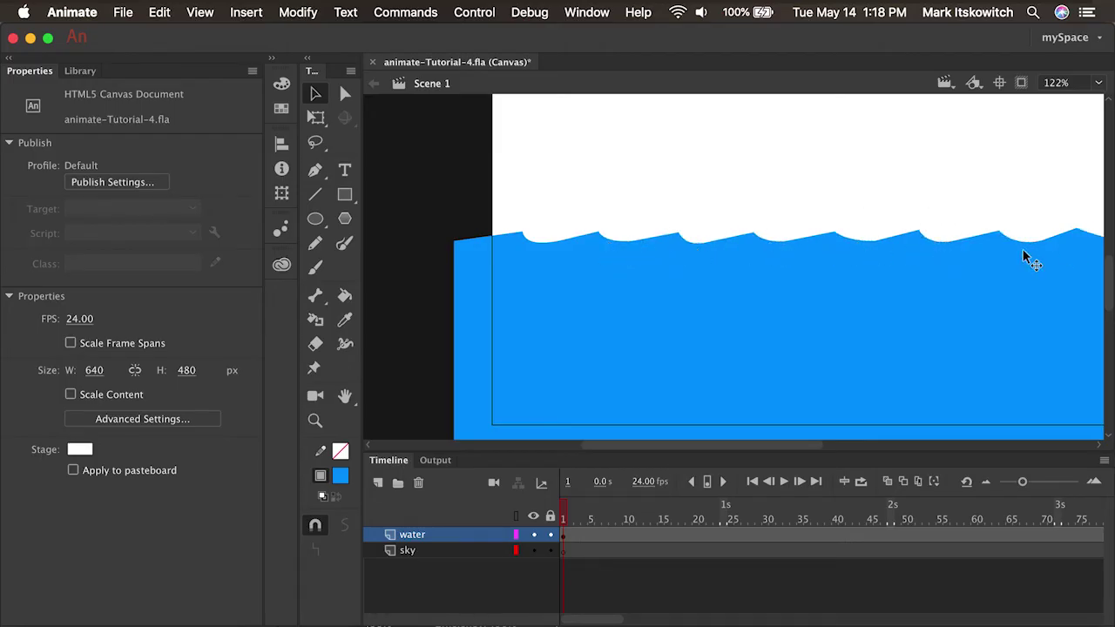
Convert the water shape into a Graphic symbol named 'water'.
{"action": "left_click", "coordinate": [749, 331]}
{"action": "left_click", "coordinate": [300, 12]}
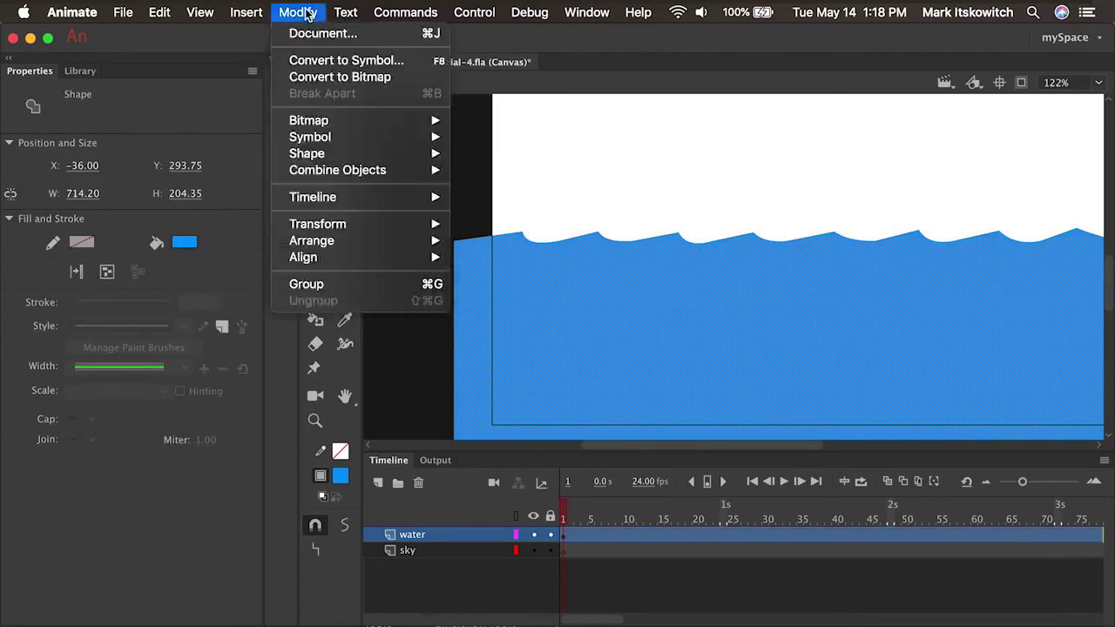
{"action": "left_click", "coordinate": [309, 60]}
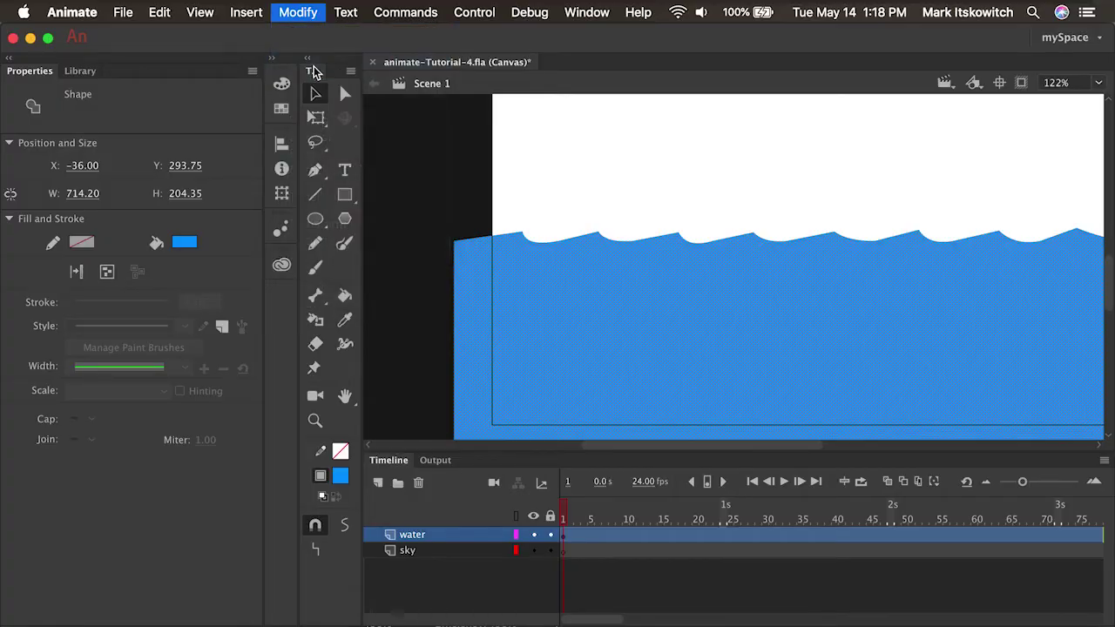
{"action": "type", "text": "water"}
{"action": "left_click", "coordinate": [440, 195]}
{"action": "left_click", "coordinate": [431, 252]}
{"action": "left_click", "coordinate": [653, 168]}
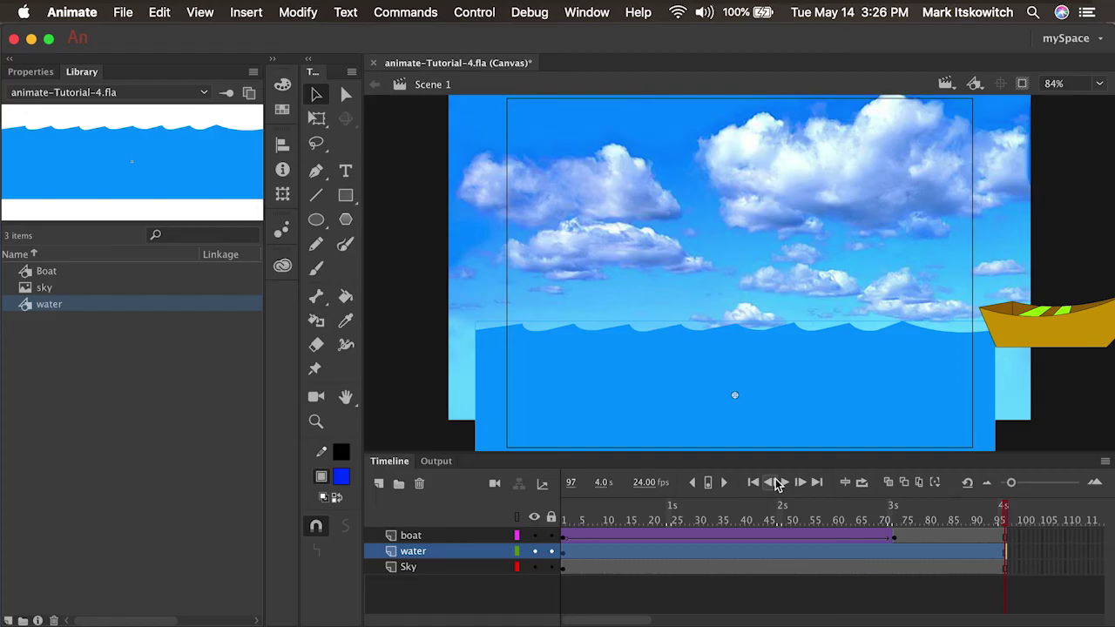
Move the boat layer below the water layer, then preview the animation from frame 1.
{"action": "left_click_drag", "start_coordinate": [774, 510], "coordinate": [567, 511]}
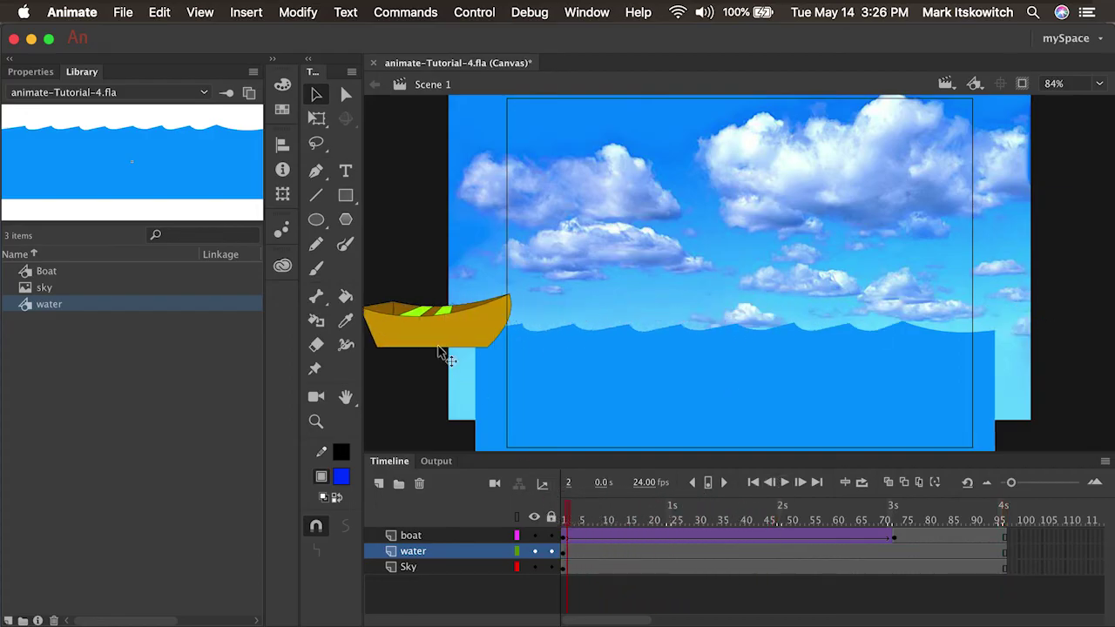
{"action": "left_click_drag", "start_coordinate": [442, 535], "coordinate": [442, 555]}
{"action": "left_click", "coordinate": [442, 538]}
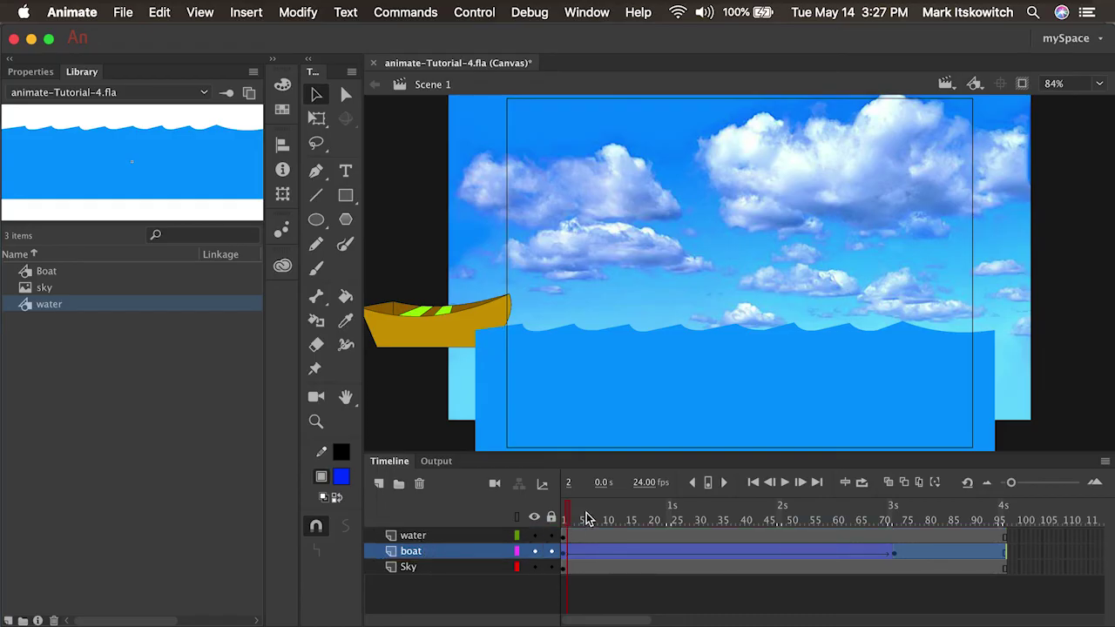
{"action": "left_click_drag", "start_coordinate": [588, 519], "coordinate": [550, 518]}
{"action": "key", "text": "Return"}
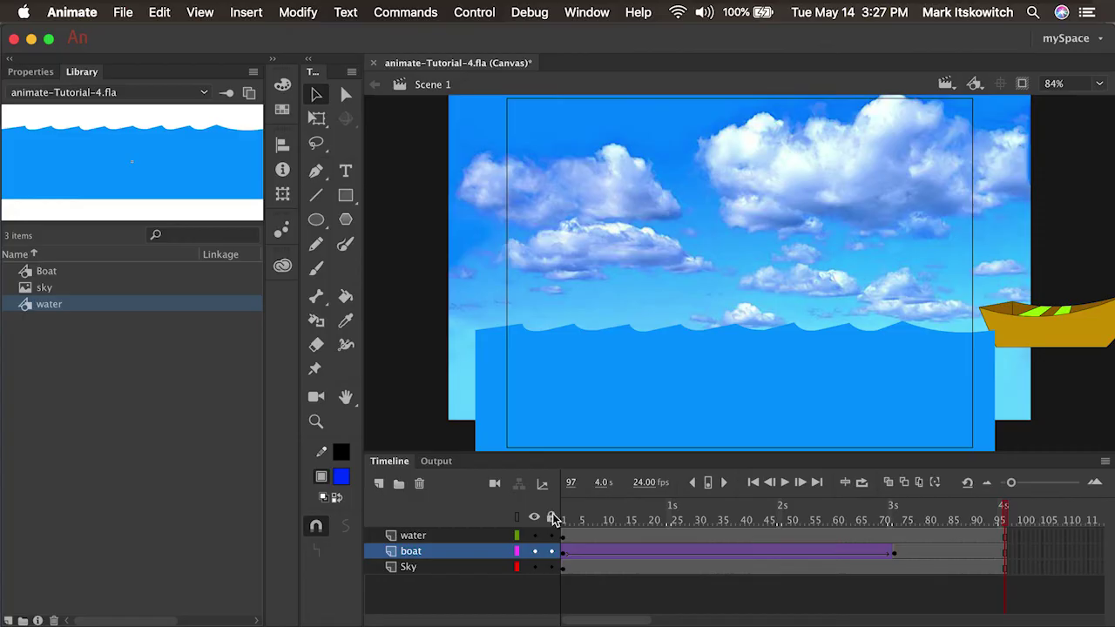
Add a classic motion guide layer, 'Guide: boat', above the boat layer and select its frame 1.
{"action": "left_click", "coordinate": [427, 552]}
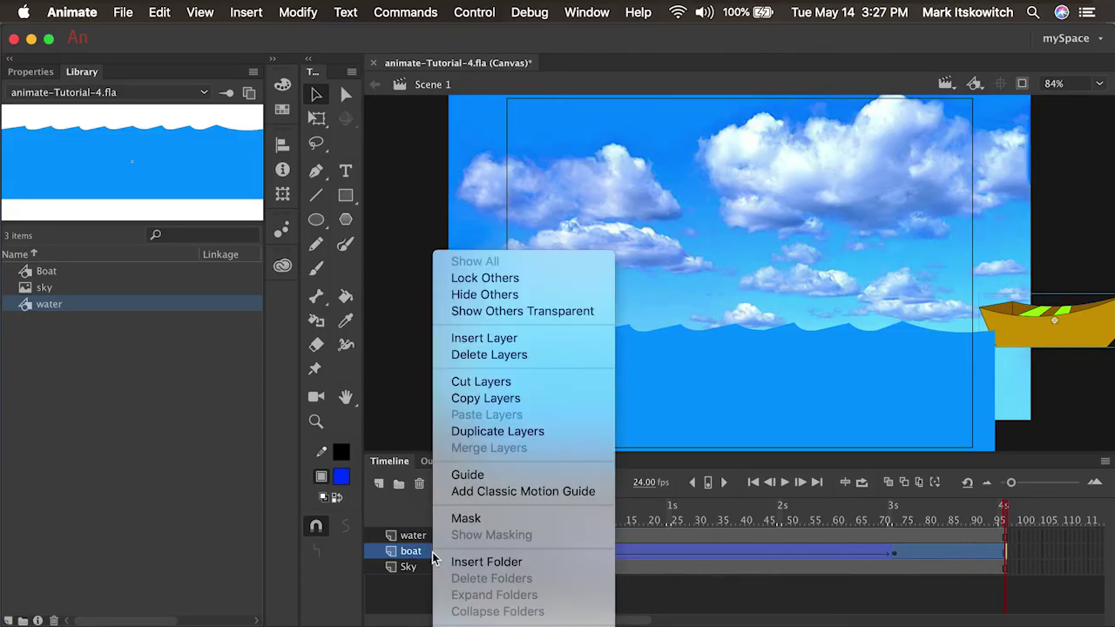
{"action": "left_click", "coordinate": [547, 495]}
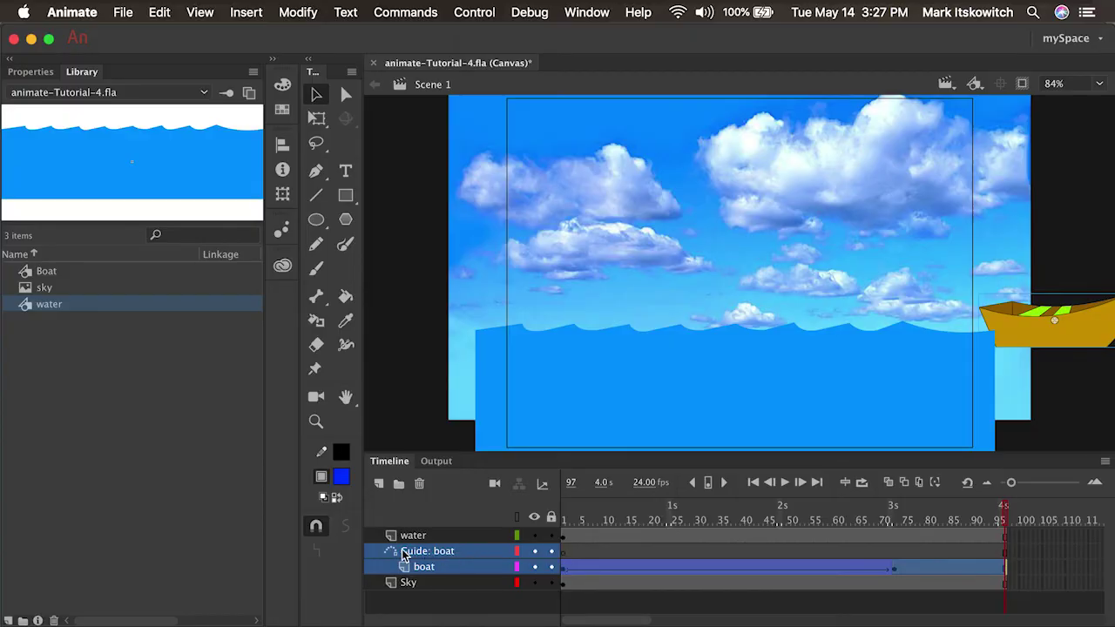
{"action": "left_click", "coordinate": [566, 556]}
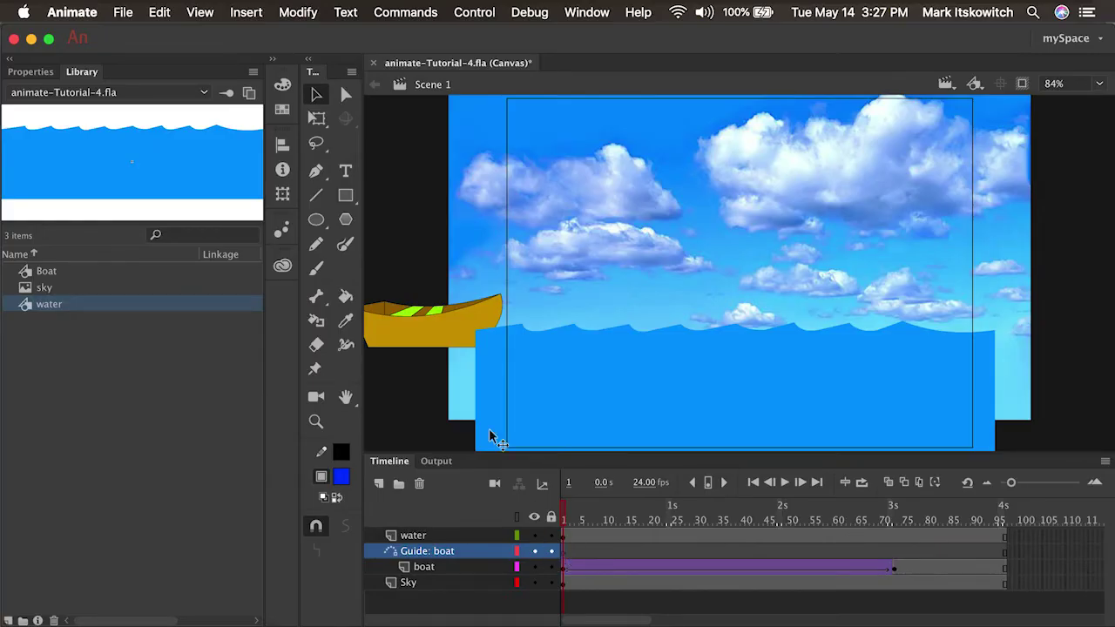
{"action": "left_click", "coordinate": [319, 244]}
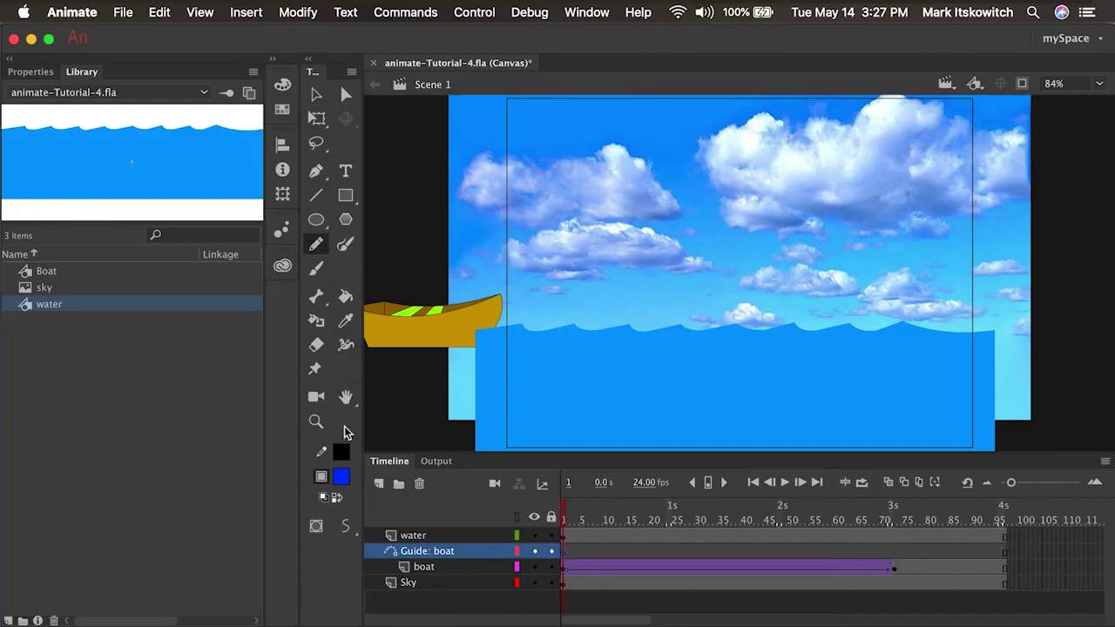
Draw a Pencil line in Smooth mode from the boat along the waterline.
{"action": "left_click", "coordinate": [347, 522]}
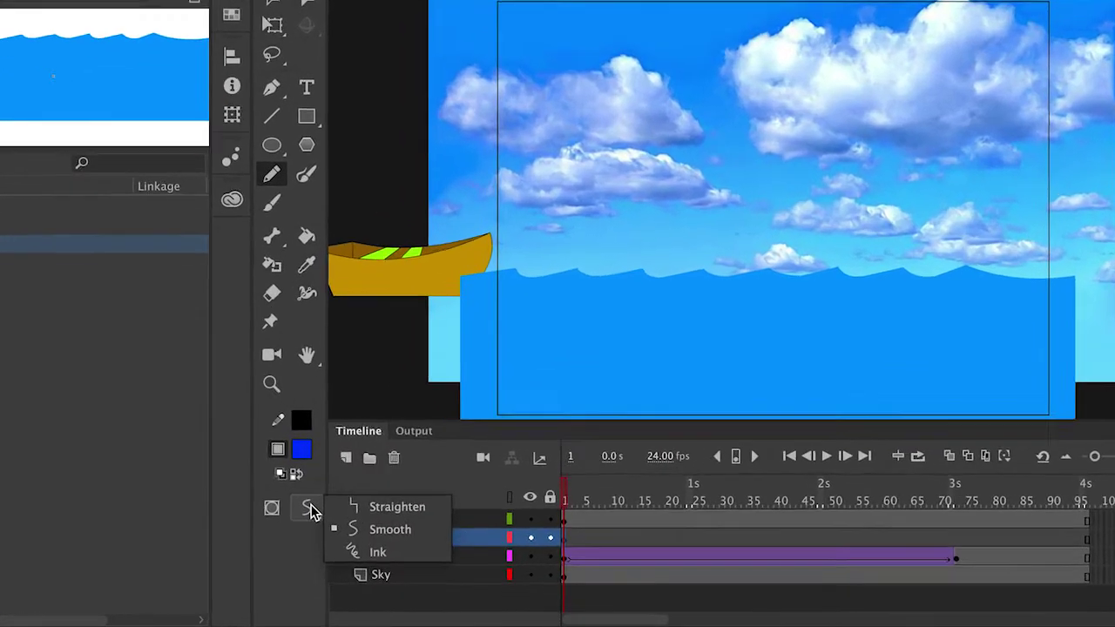
{"action": "left_click", "coordinate": [375, 529]}
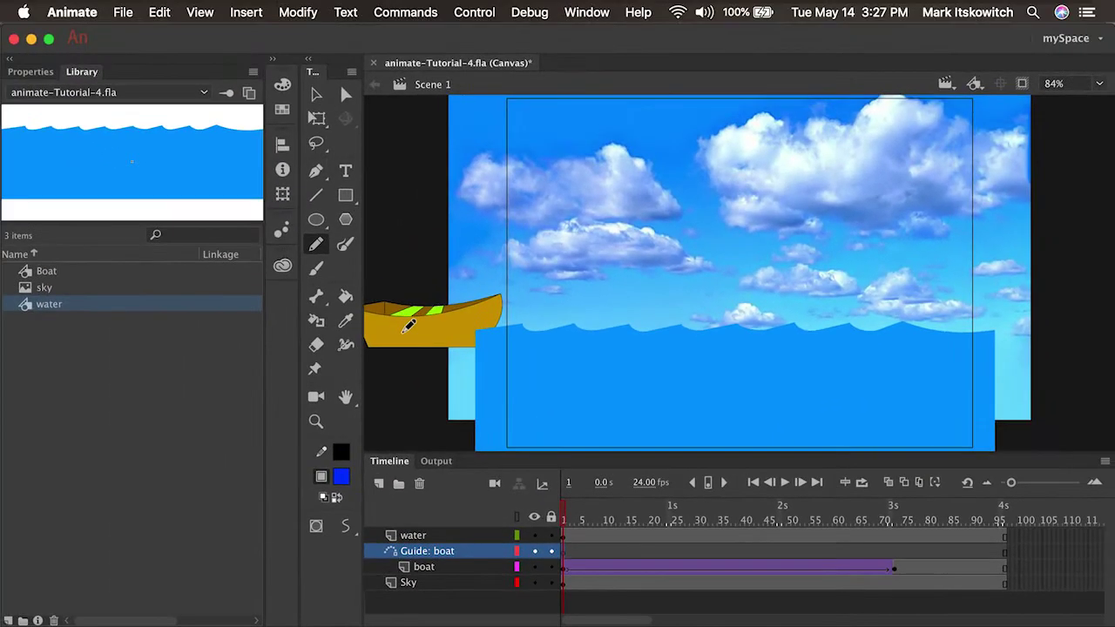
{"action": "mouse_move", "coordinate": [404, 329]}
{"action": "left_mouse_down"}
{"action": "mouse_move", "coordinate": [473, 323]}
{"action": "mouse_move", "coordinate": [542, 332]}
{"action": "mouse_move", "coordinate": [625, 316]}
{"action": "mouse_move", "coordinate": [696, 326]}
{"action": "mouse_move", "coordinate": [910, 311]}
{"action": "mouse_move", "coordinate": [1036, 318]}
{"action": "left_mouse_up"}
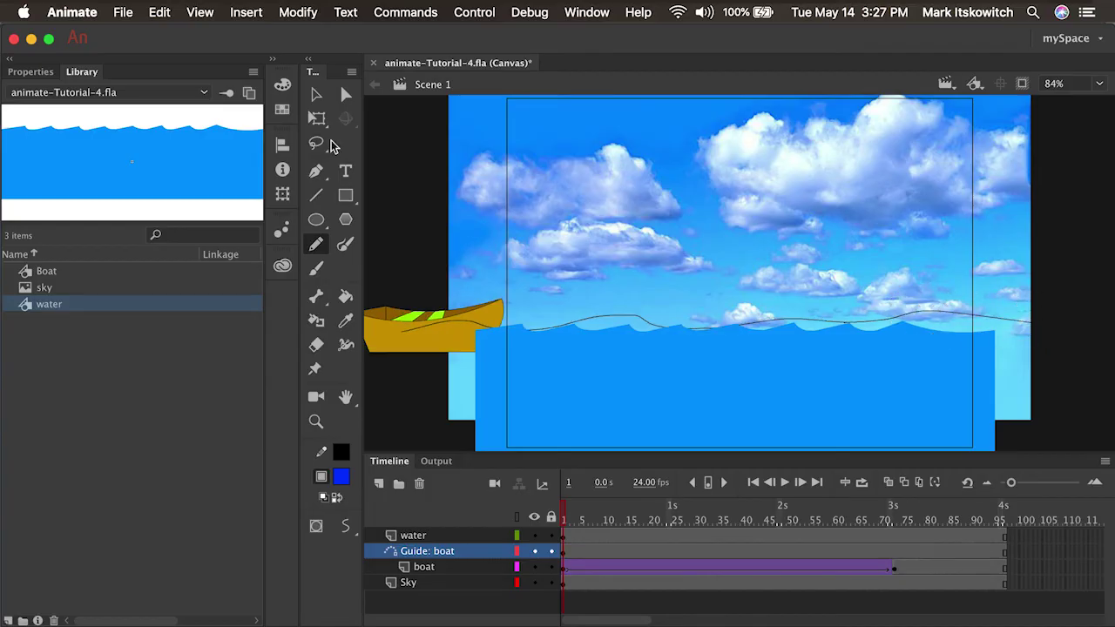
Select the drawn guide line and apply Smooth to it twice.
{"action": "left_click", "coordinate": [315, 97]}
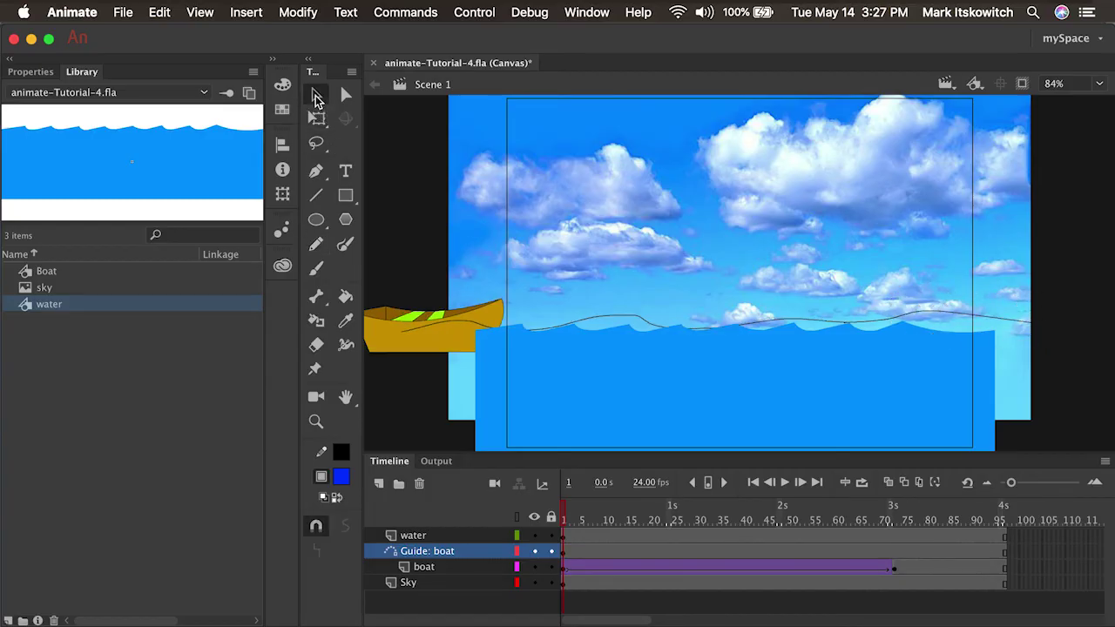
{"action": "left_click", "coordinate": [620, 322]}
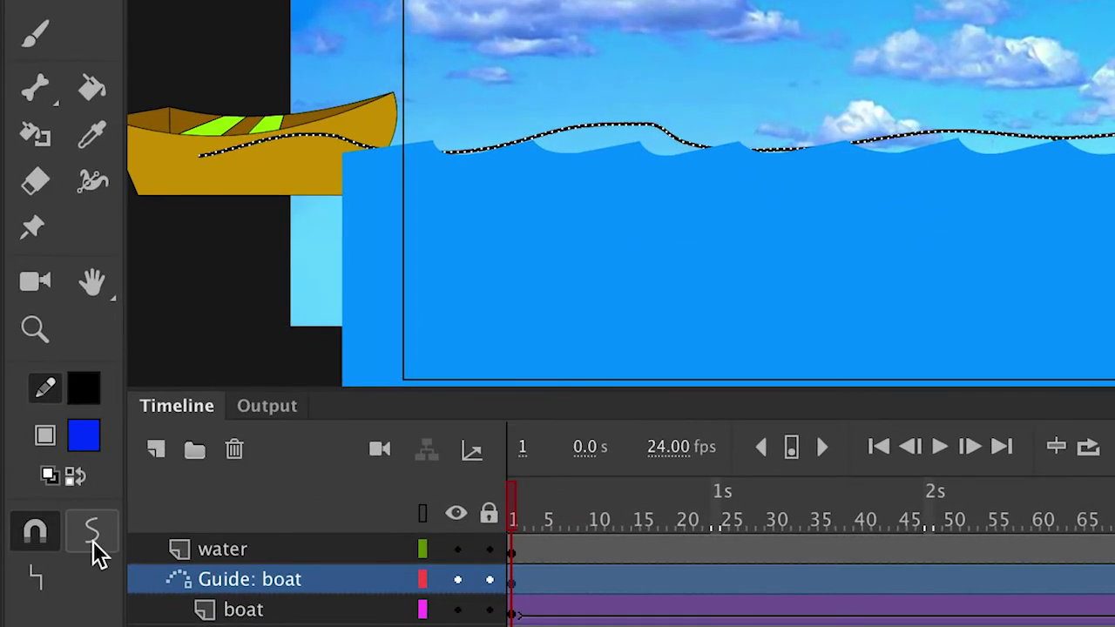
{"action": "left_click", "coordinate": [132, 531]}
{"action": "left_click", "coordinate": [94, 541]}
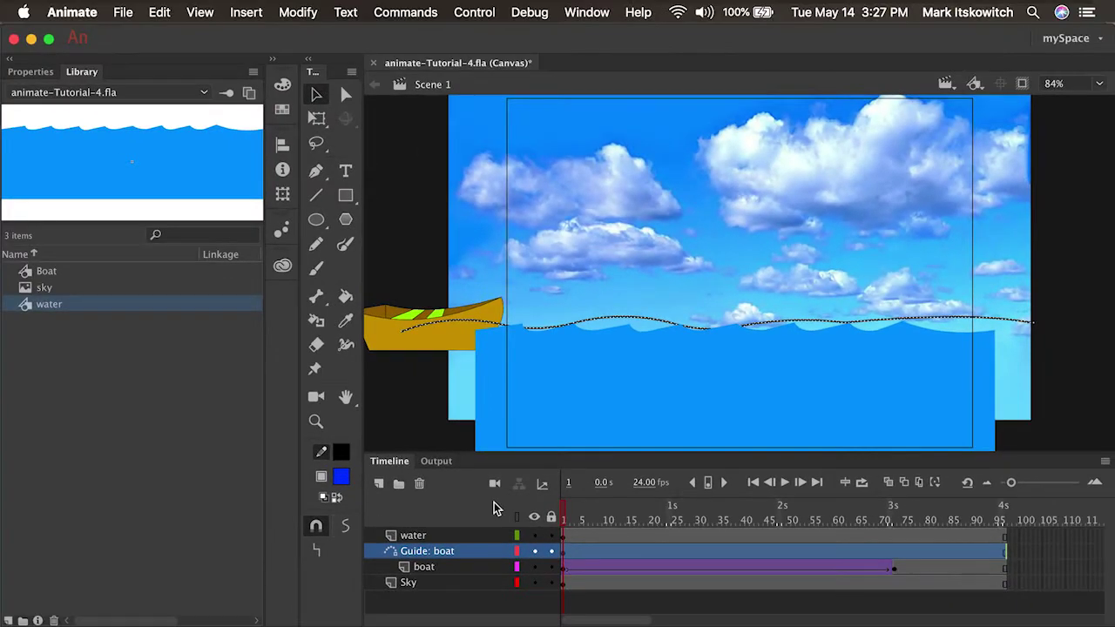
{"action": "left_click", "coordinate": [486, 568]}
Extend the guide path's right end and snap the boat onto it at frame 73.
{"action": "left_click", "coordinate": [564, 569]}
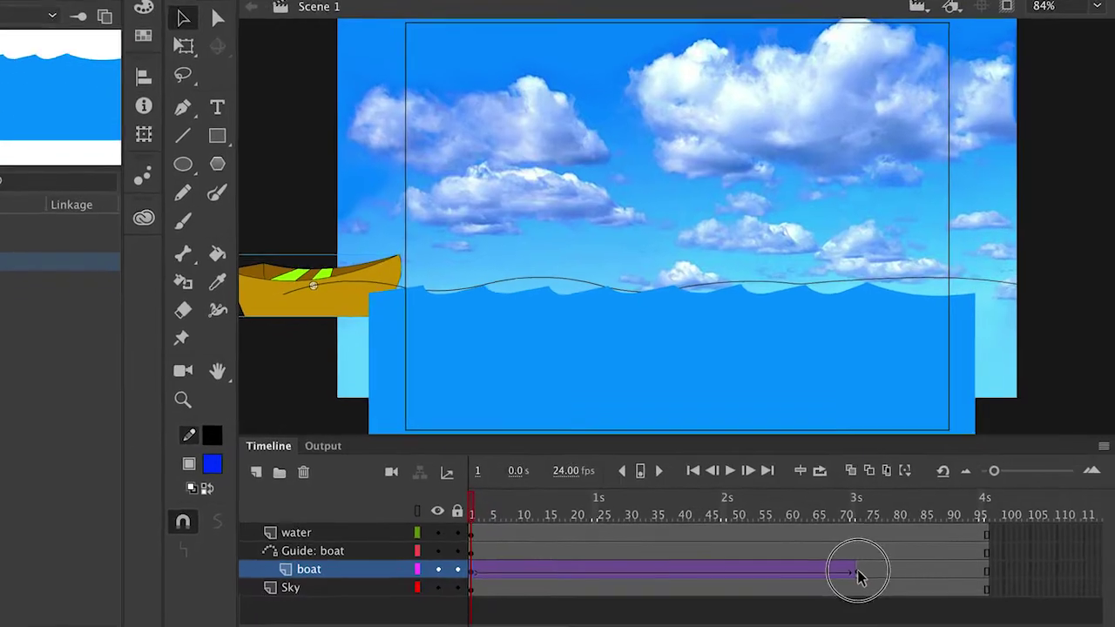
{"action": "left_click", "coordinate": [898, 572]}
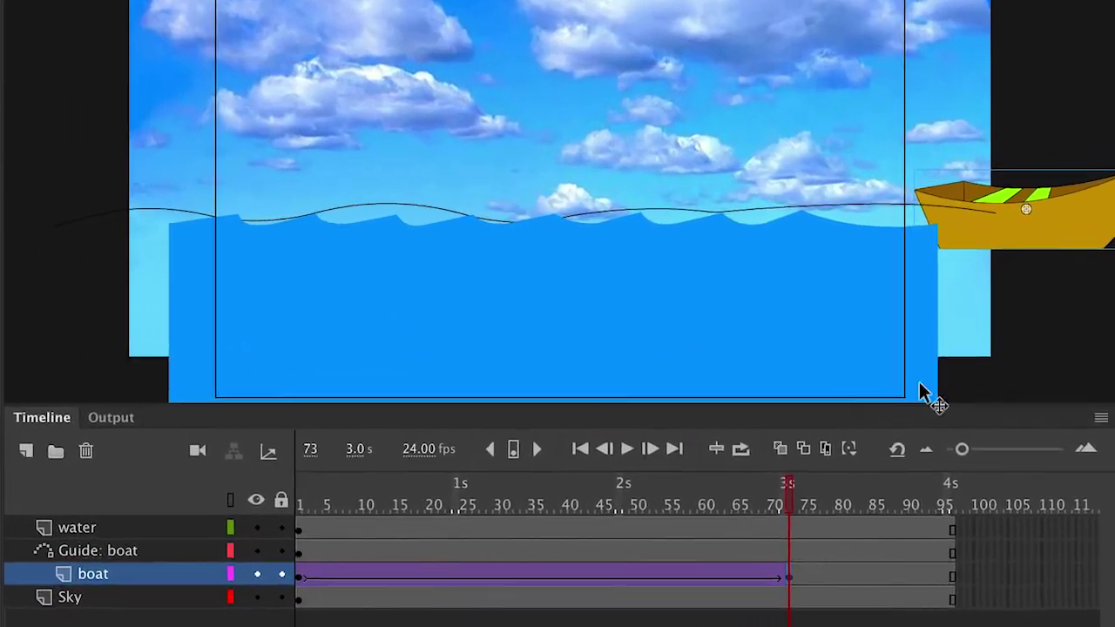
{"action": "left_click_drag", "start_coordinate": [1028, 204], "coordinate": [996, 213]}
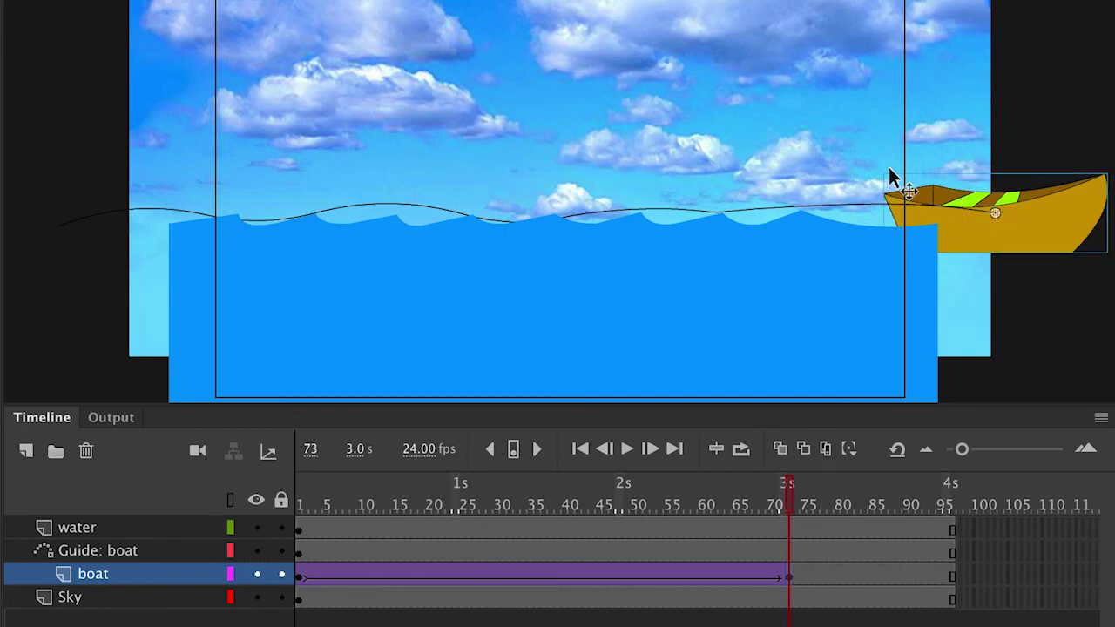
{"action": "key", "text": "ctrl+z"}
{"action": "left_click_drag", "start_coordinate": [995, 209], "coordinate": [1068, 211]}
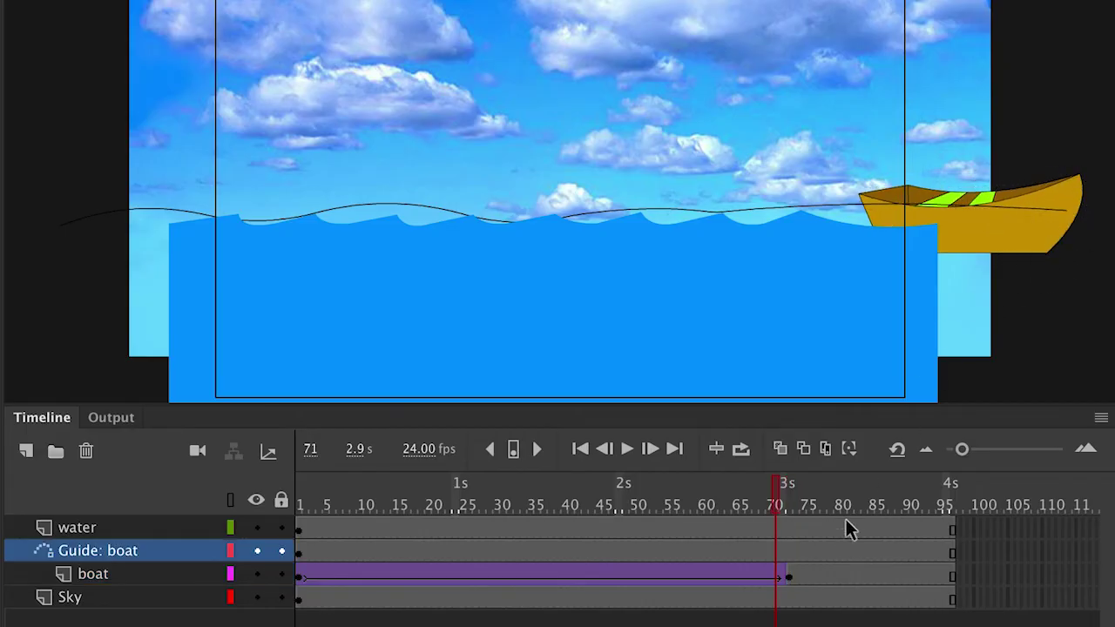
{"action": "left_click", "coordinate": [791, 577]}
{"action": "left_click_drag", "start_coordinate": [993, 228], "coordinate": [1040, 214]}
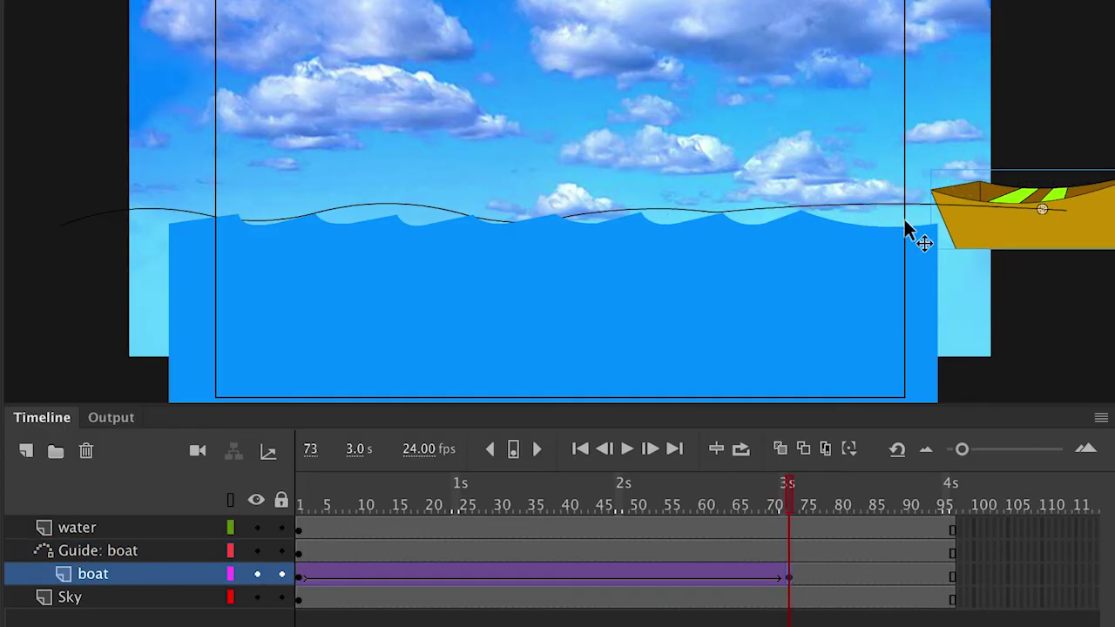
Rewind to frame 1 and play the animation twice to watch the boat follow the path.
{"action": "left_click", "coordinate": [985, 273]}
{"action": "left_click_drag", "start_coordinate": [788, 507], "coordinate": [563, 508]}
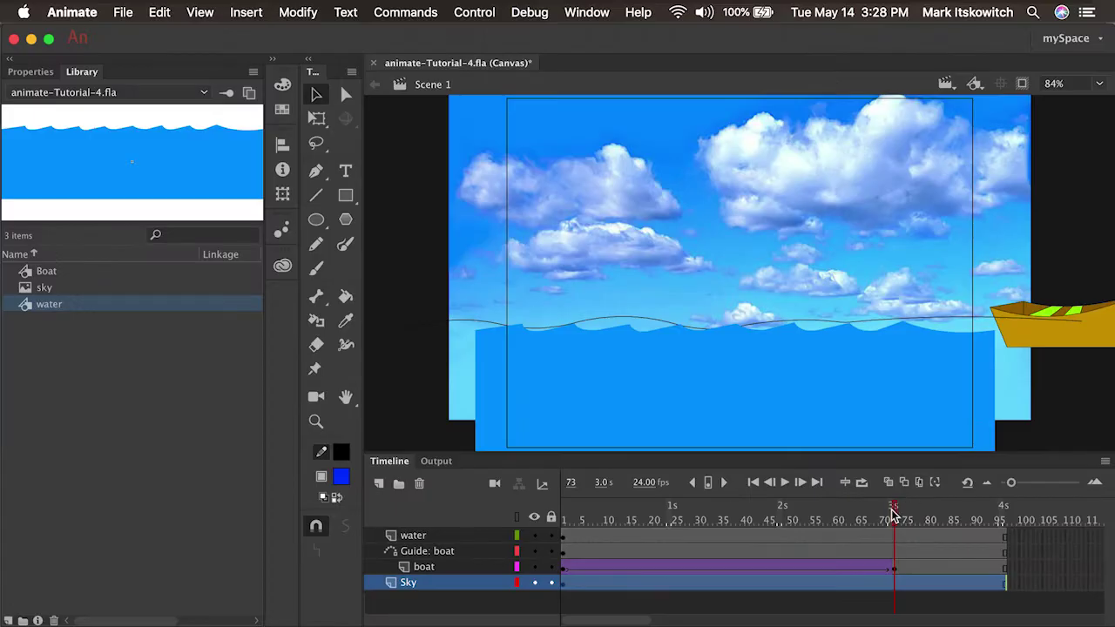
{"action": "left_click_drag", "start_coordinate": [741, 522], "coordinate": [562, 525]}
{"action": "key", "text": "Return"}
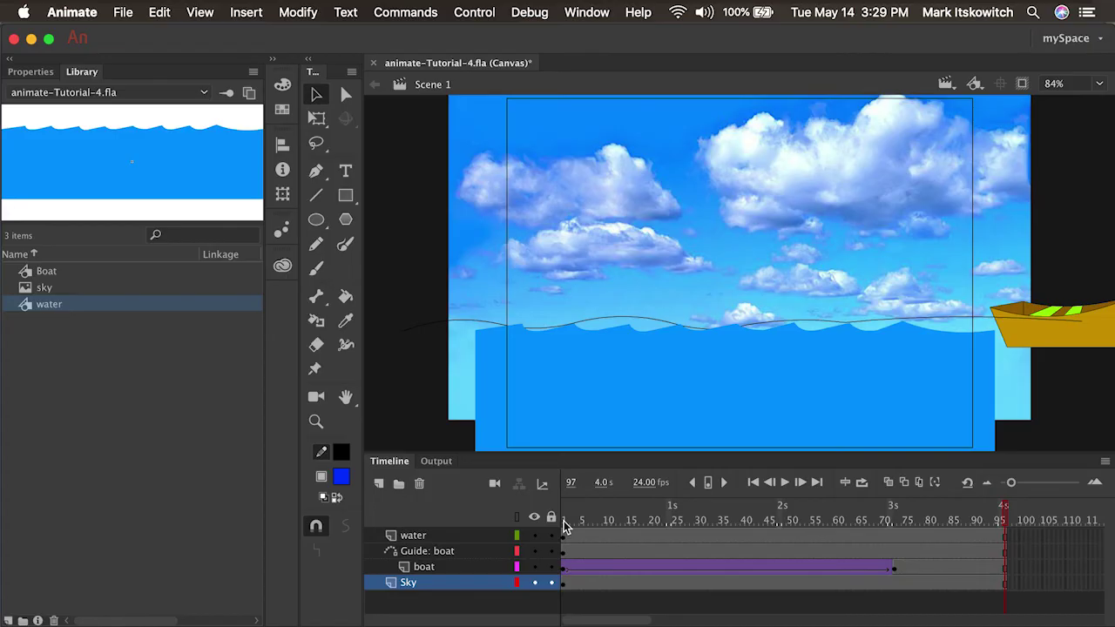
{"action": "key", "text": "Return"}
Enable Orient to path in the frame properties of the boat tween at frame 1.
{"action": "left_click", "coordinate": [564, 570]}
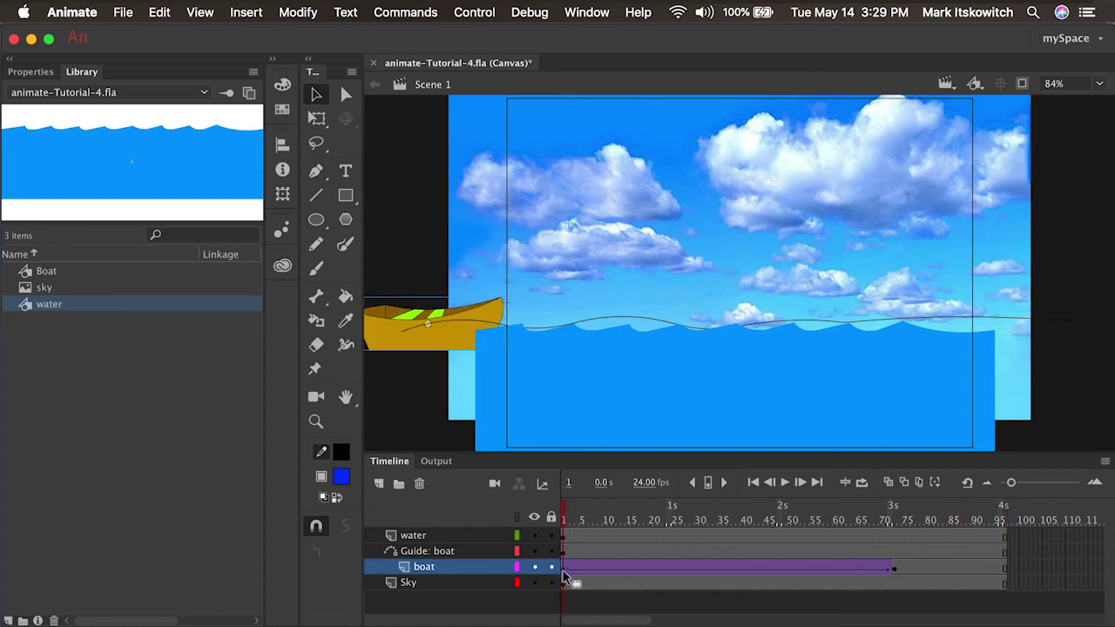
{"action": "left_click", "coordinate": [29, 72]}
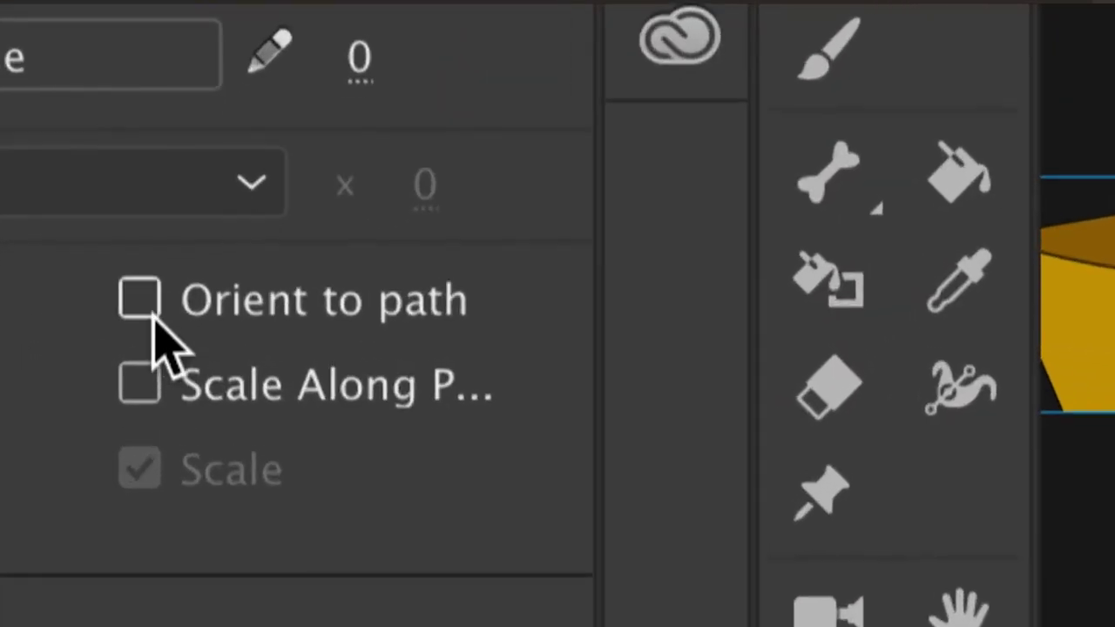
{"action": "left_click", "coordinate": [144, 304]}
{"action": "mouse_move", "coordinate": [552, 515]}
{"action": "left_mouse_down"}
{"action": "mouse_move", "coordinate": [671, 513]}
{"action": "mouse_move", "coordinate": [703, 506]}
{"action": "mouse_move", "coordinate": [709, 488]}
{"action": "mouse_move", "coordinate": [859, 481]}
{"action": "mouse_move", "coordinate": [552, 483]}
{"action": "mouse_move", "coordinate": [554, 494]}
{"action": "left_mouse_up"}
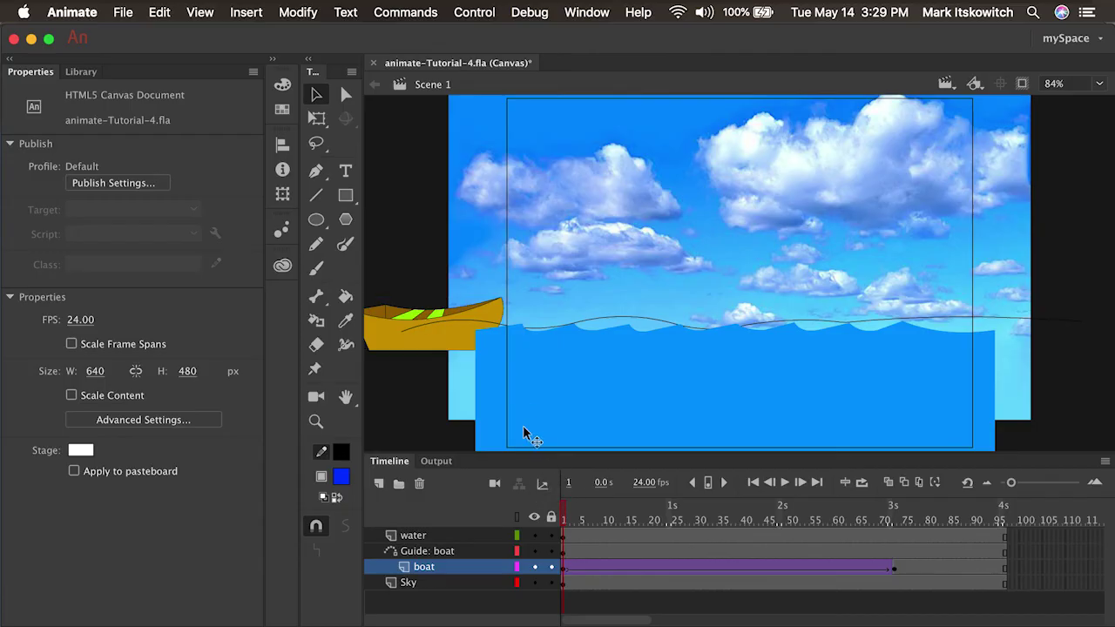
Rotate the boat at frame 1 with Free Transform to match the path's slope.
{"action": "left_click", "coordinate": [446, 338]}
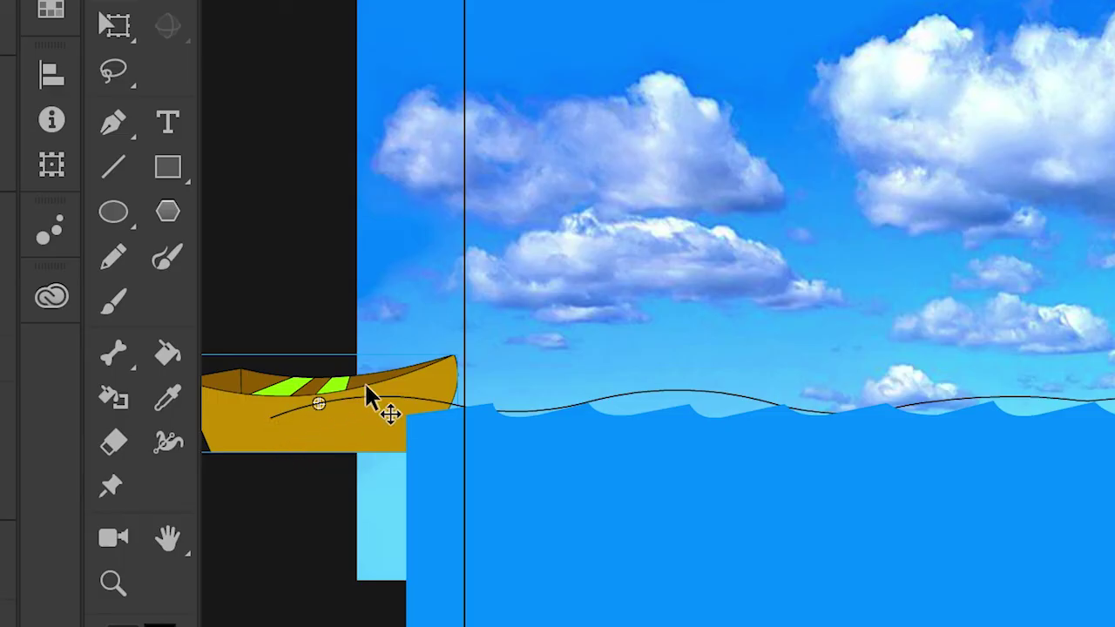
{"action": "left_click", "coordinate": [115, 26]}
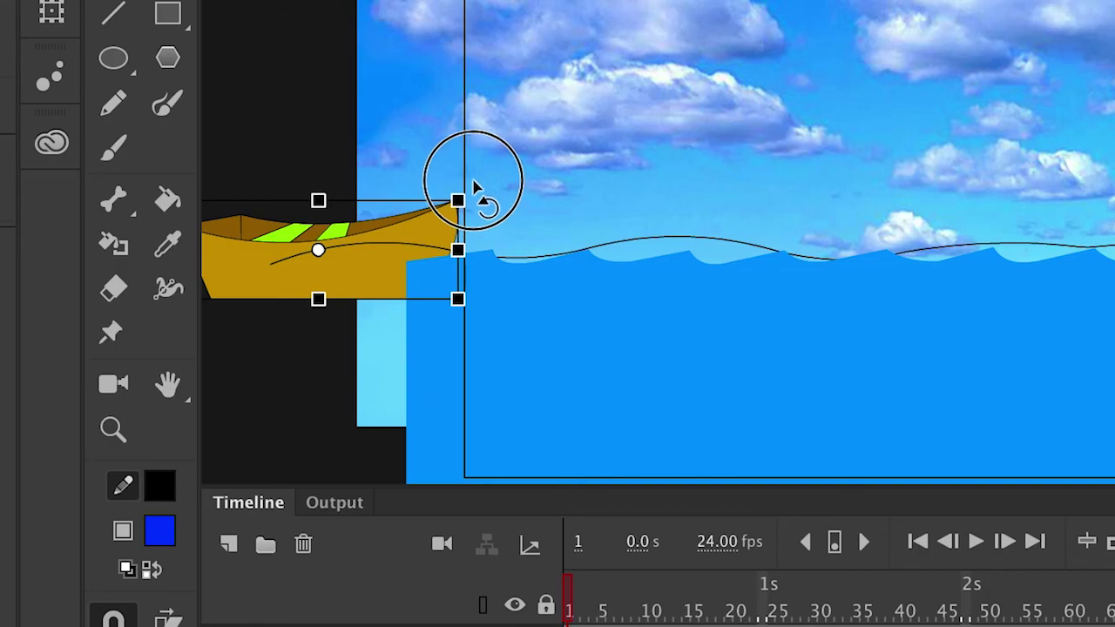
{"action": "left_click_drag", "start_coordinate": [468, 180], "coordinate": [461, 172]}
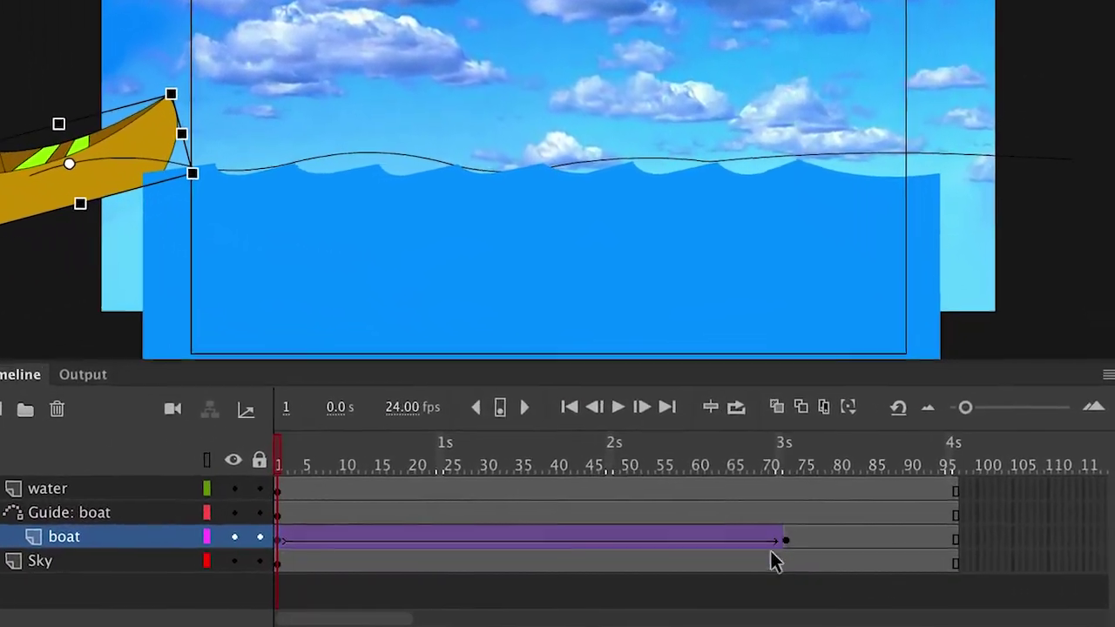
Re-snap the boat onto the path end at frame 73, then replay from frame 1.
{"action": "left_click", "coordinate": [782, 538]}
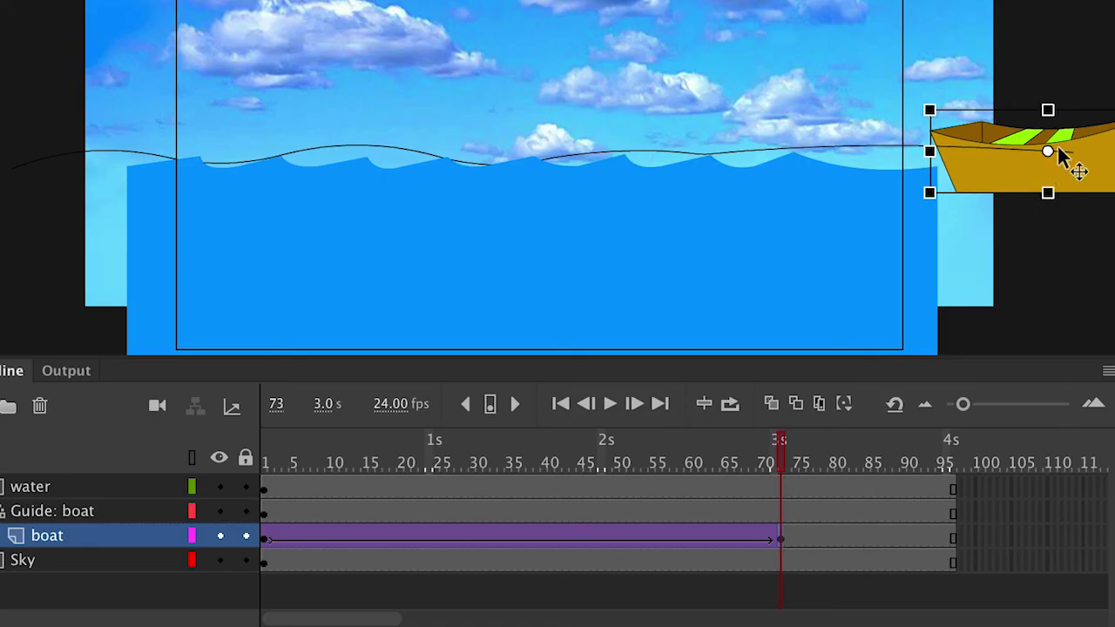
{"action": "left_click", "coordinate": [1076, 157]}
{"action": "left_click_drag", "start_coordinate": [1076, 157], "coordinate": [1069, 176]}
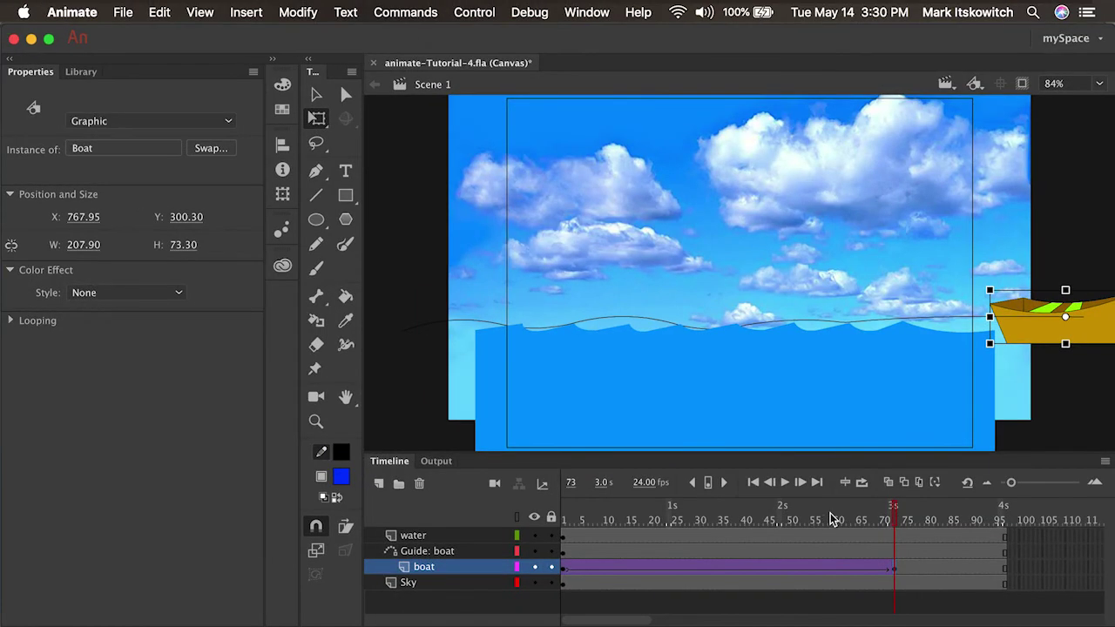
{"action": "left_click_drag", "start_coordinate": [779, 440], "coordinate": [239, 459]}
{"action": "key", "text": "Return"}
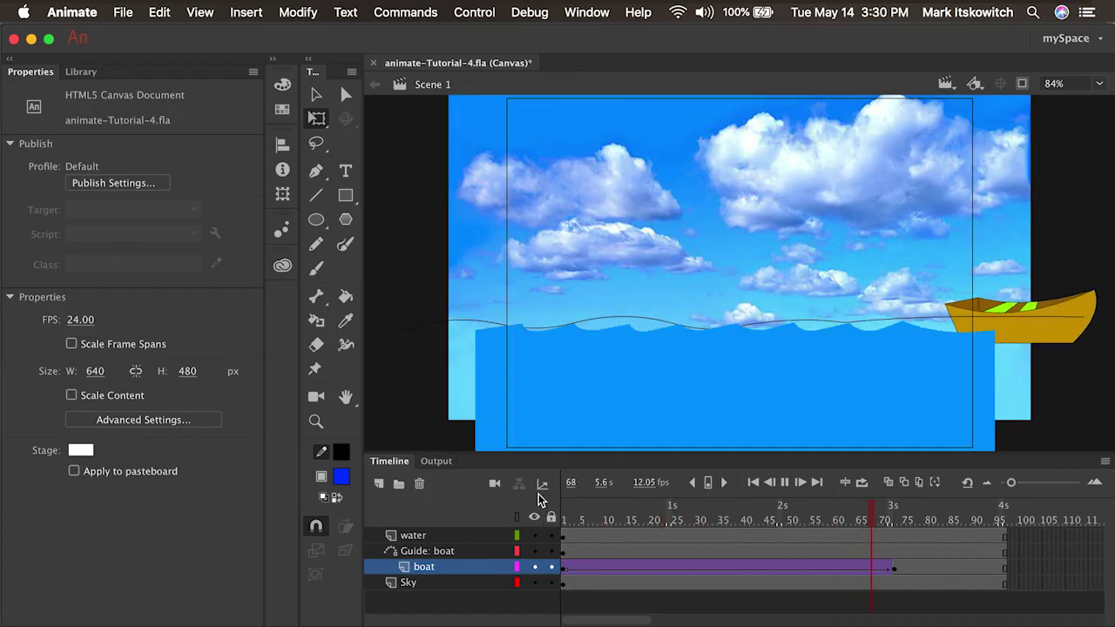
Choose Control > Test Movie > In Browser to test the boat animation.
{"action": "left_click", "coordinate": [475, 12]}
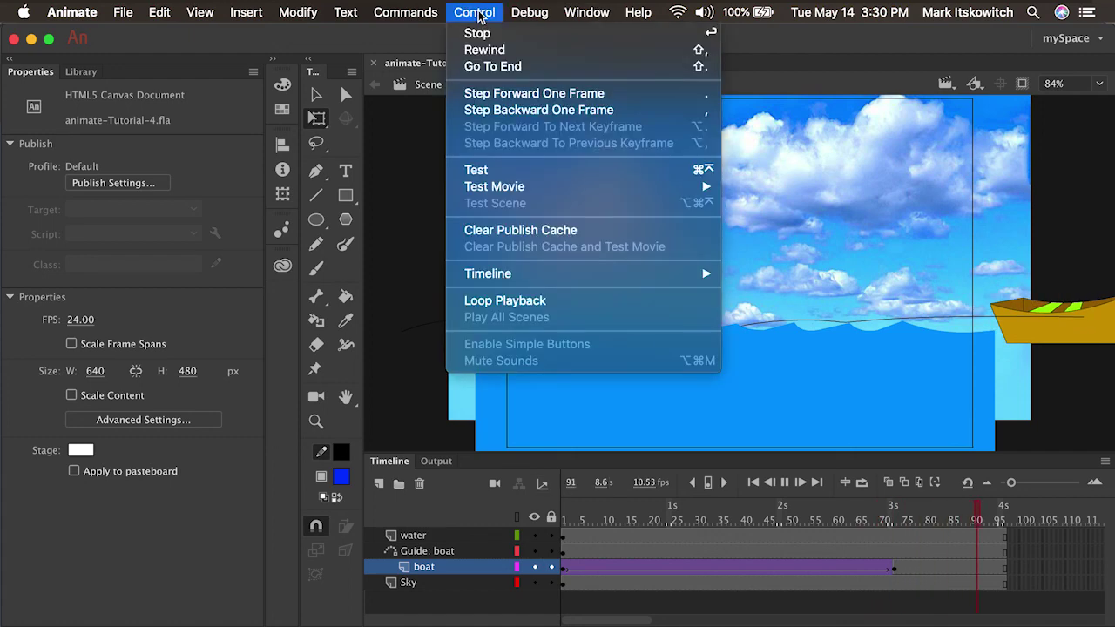
{"action": "mouse_move", "coordinate": [499, 193]}
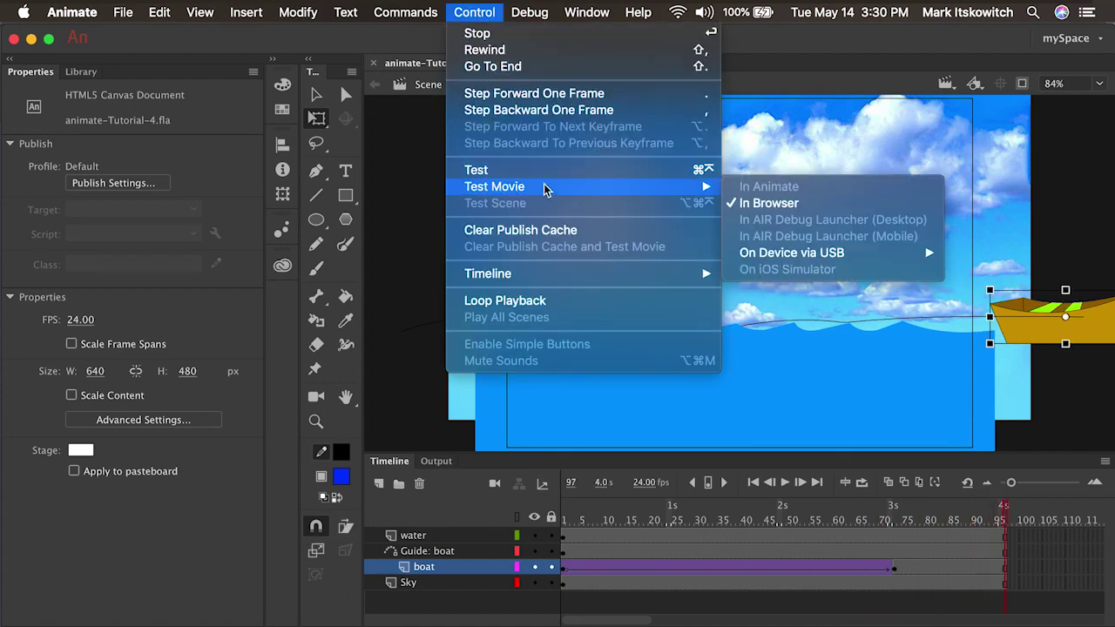